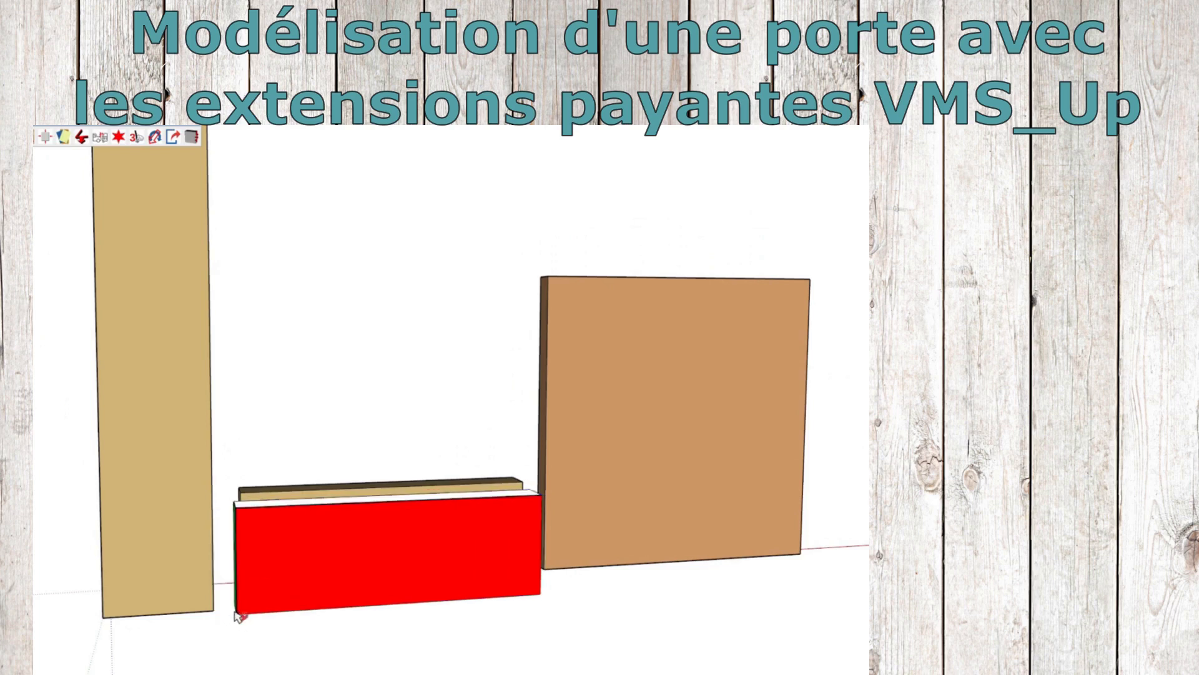
- Snap the remaining boards against the post corners, setting one as a rail
left_click(241, 615)
middle_click_drag(225, 618, 253, 492)
left_click(253, 492)
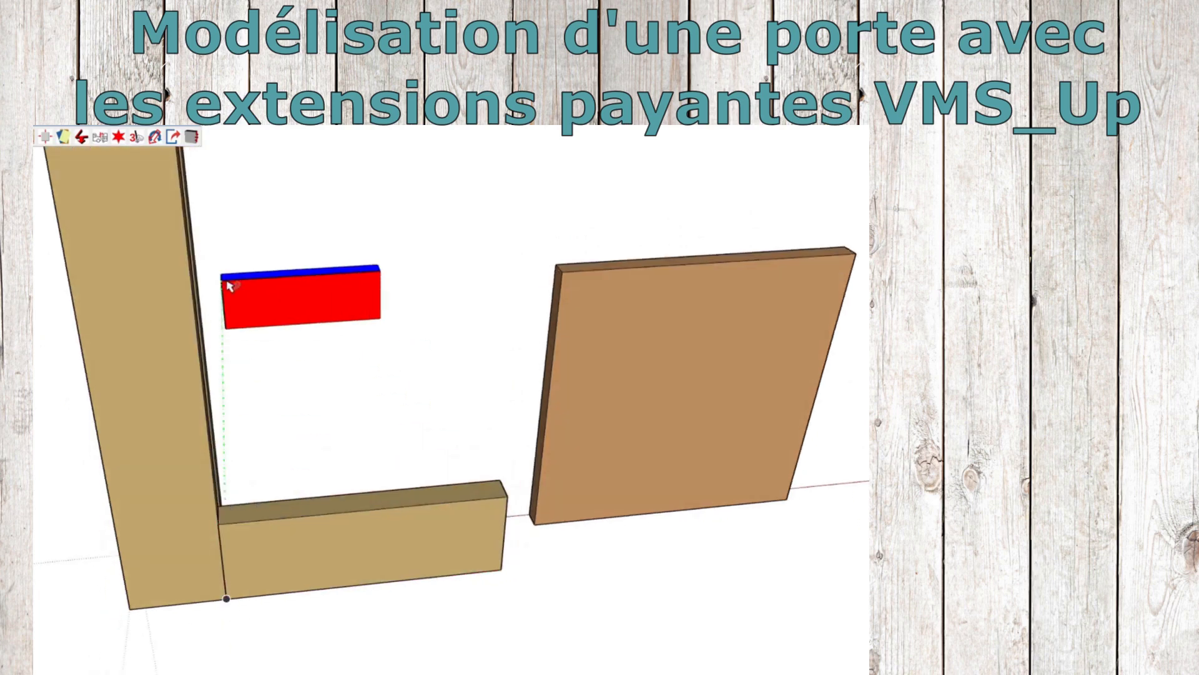
middle_click_drag(222, 276, 201, 315, "shift")
left_click(199, 324)
left_click(82, 303)
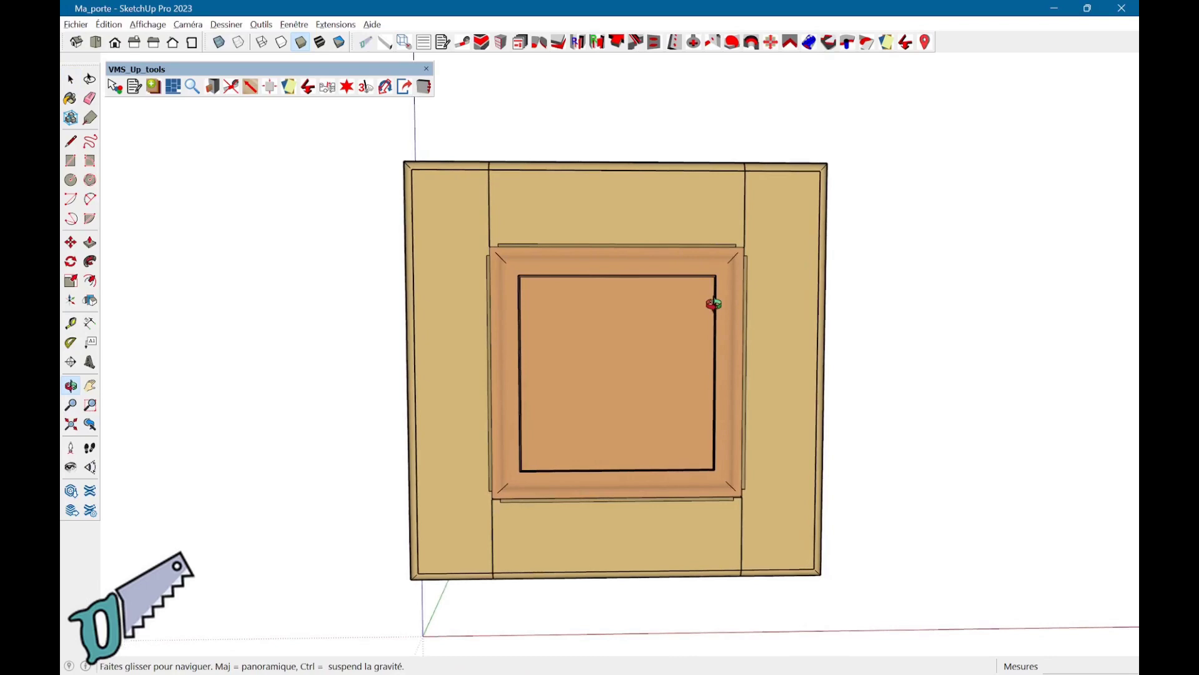
key("space")
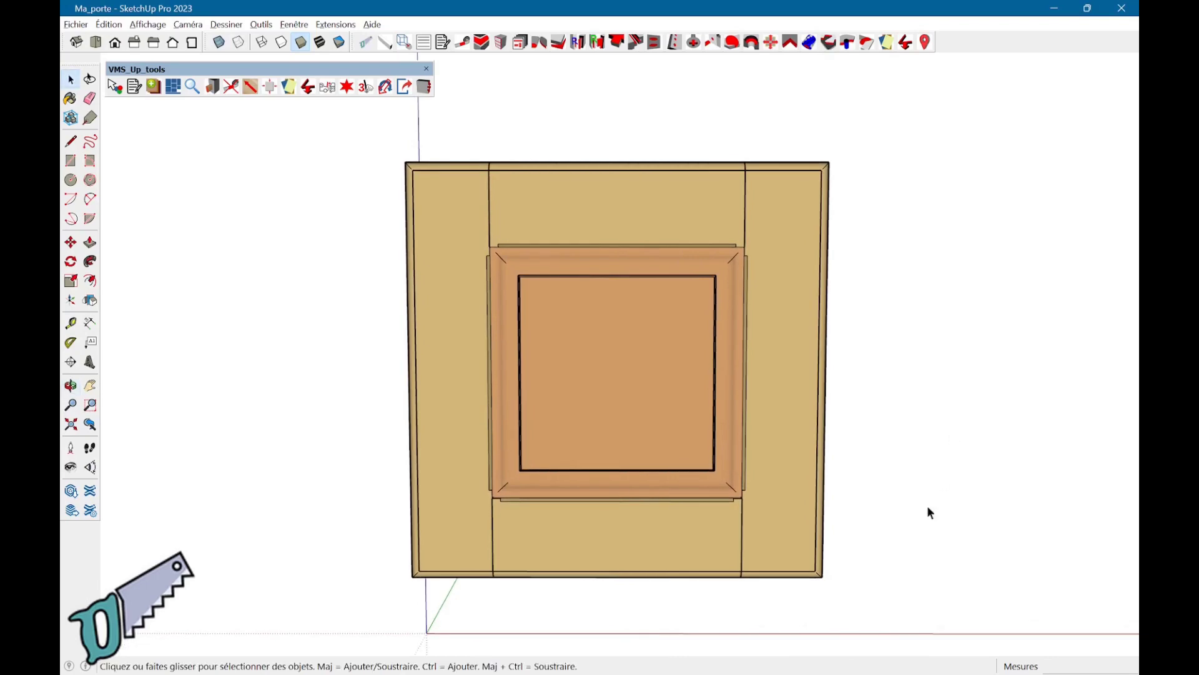
- Orbit the finished door slightly
mouse_move(907, 543)
middle_mouse_down()
mouse_move(954, 526)
mouse_move(709, 556)
mouse_move(691, 570)
mouse_move(774, 578)
mouse_move(904, 540)
mouse_move(893, 536)
middle_mouse_up()
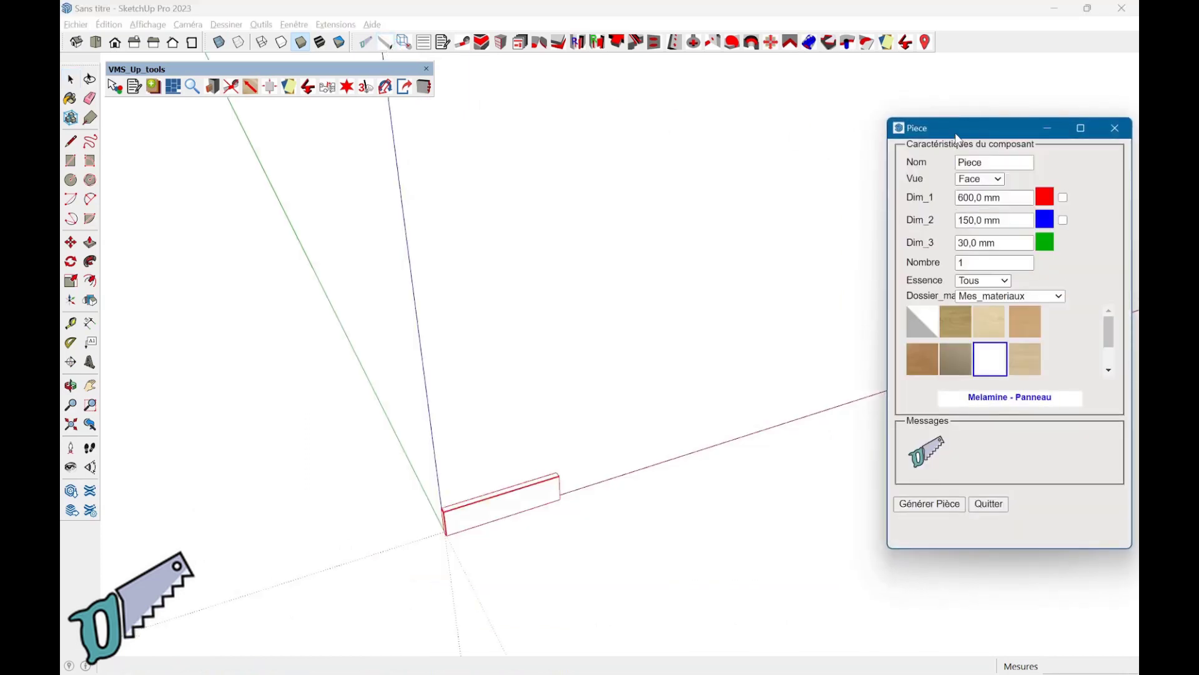
- Generate two identical Chene - Massif Montant pieces of 100 × 500 mm
left_click_drag(956, 133, 811, 132)
double_click(851, 159)
type("M")
key("Tab")
key("Tab")
type("10")
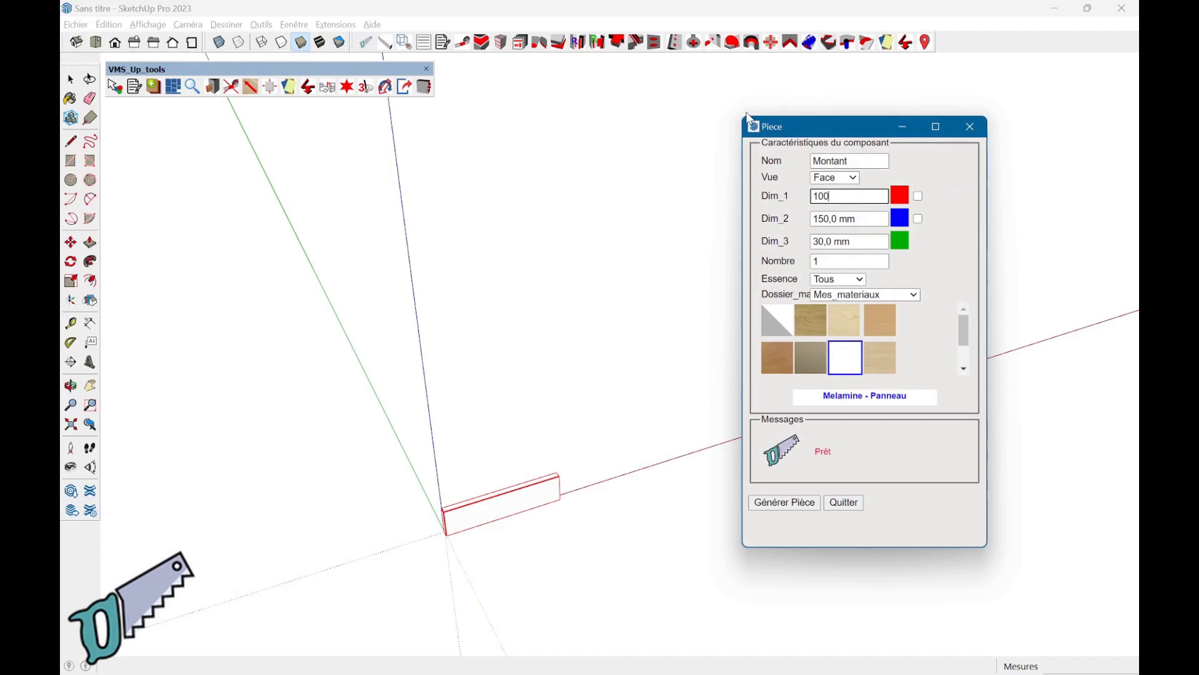
key("Tab")
type("5")
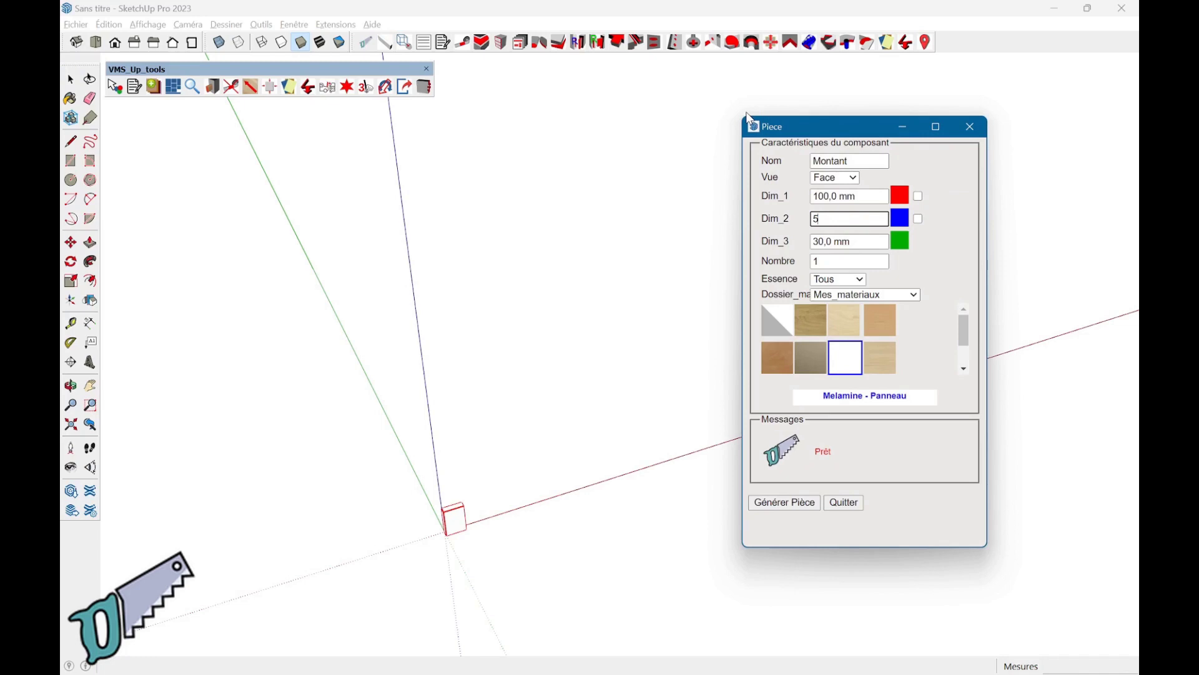
key("Tab")
key("Tab")
type("2")
key("Tab")
left_click(860, 279)
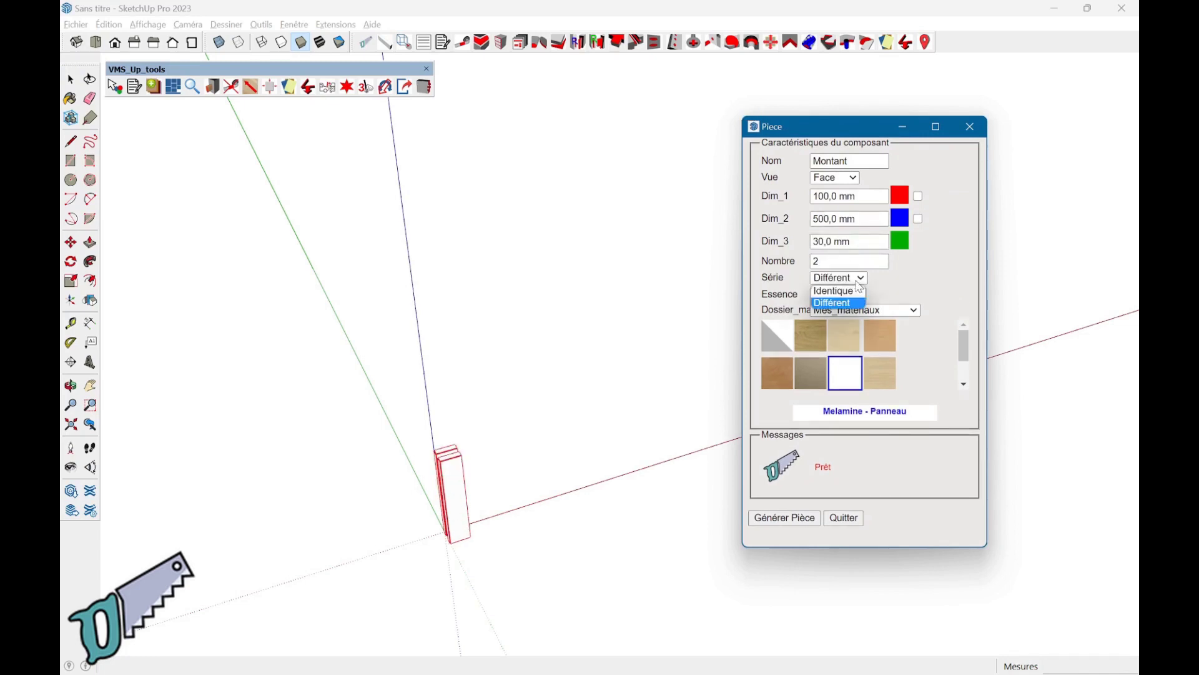
left_click(834, 291)
left_click(812, 340)
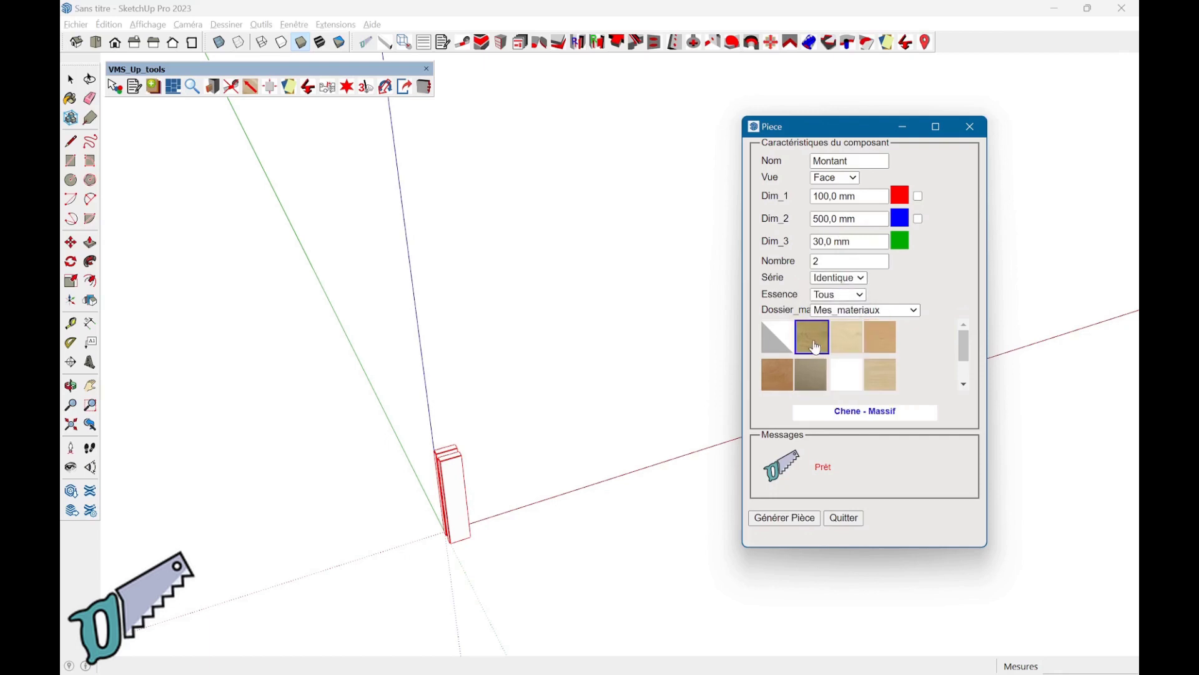
left_click(785, 518)
- Generate two Traverse rails of 300 × 100 mm
double_click(857, 160)
type("Traverse")
key("Tab")
key("Tab")
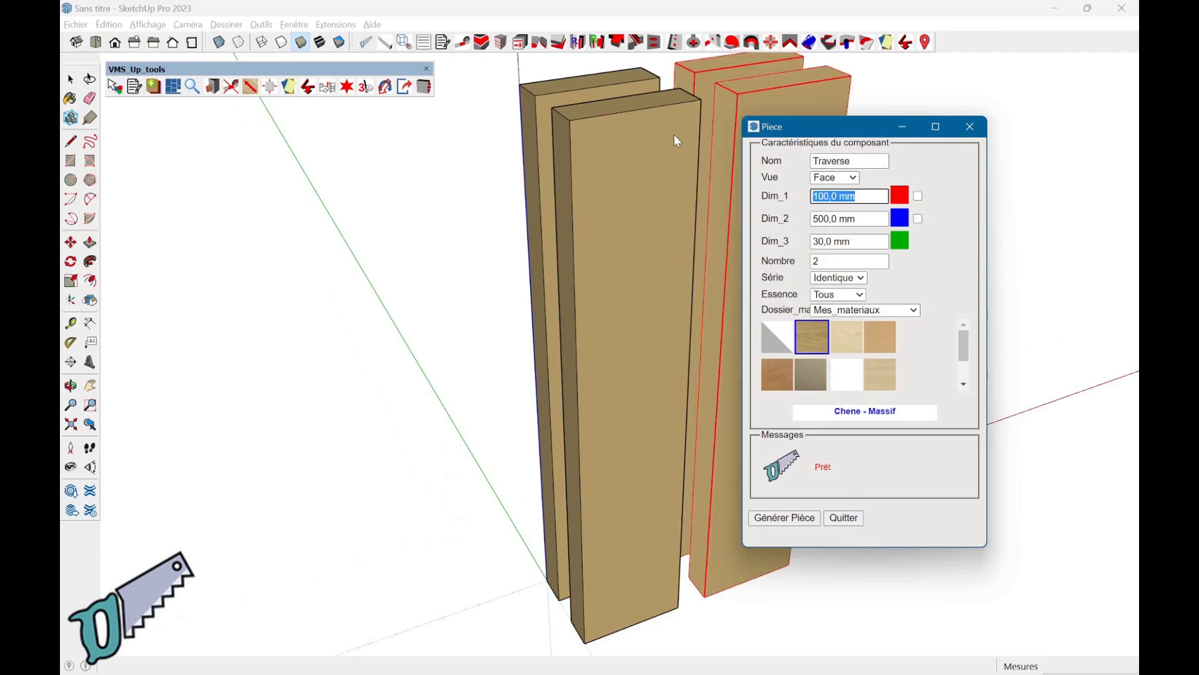
type("300")
key("Tab")
key("Tab")
type("100")
key("Tab")
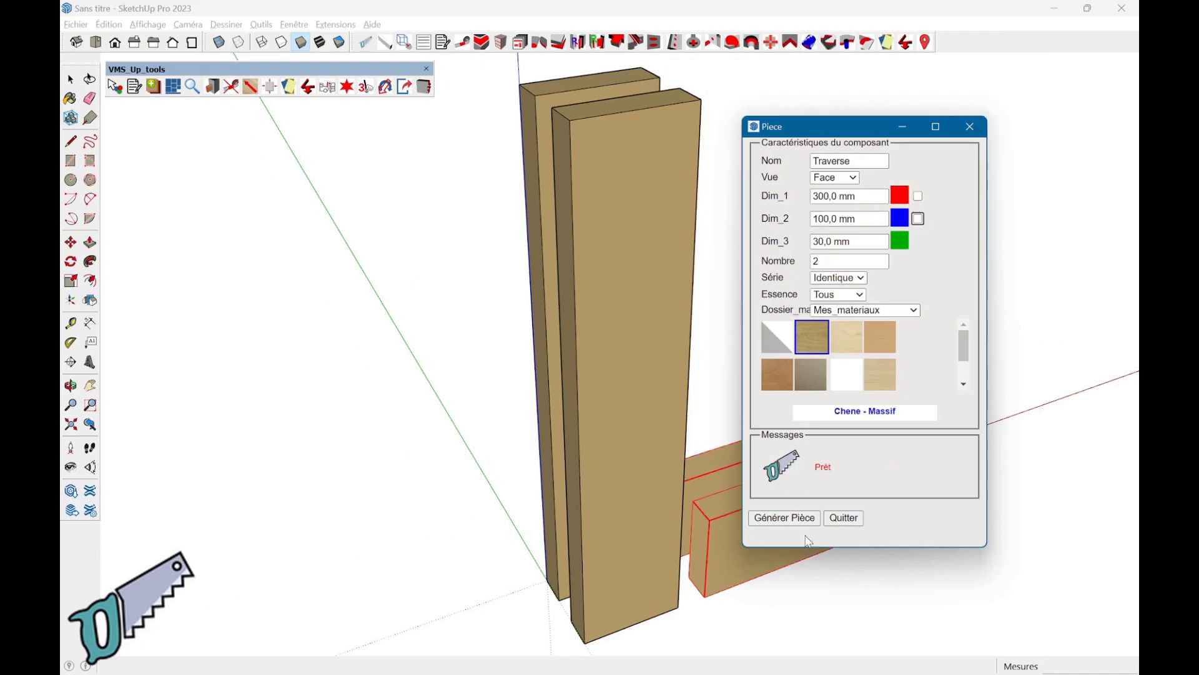
left_click(810, 520)
- Generate one Hetre - Massif Panneau piece, 320 × 320 × 20 mm, then quit the settings
left_click_drag(859, 162, 804, 158)
type("Panneau")
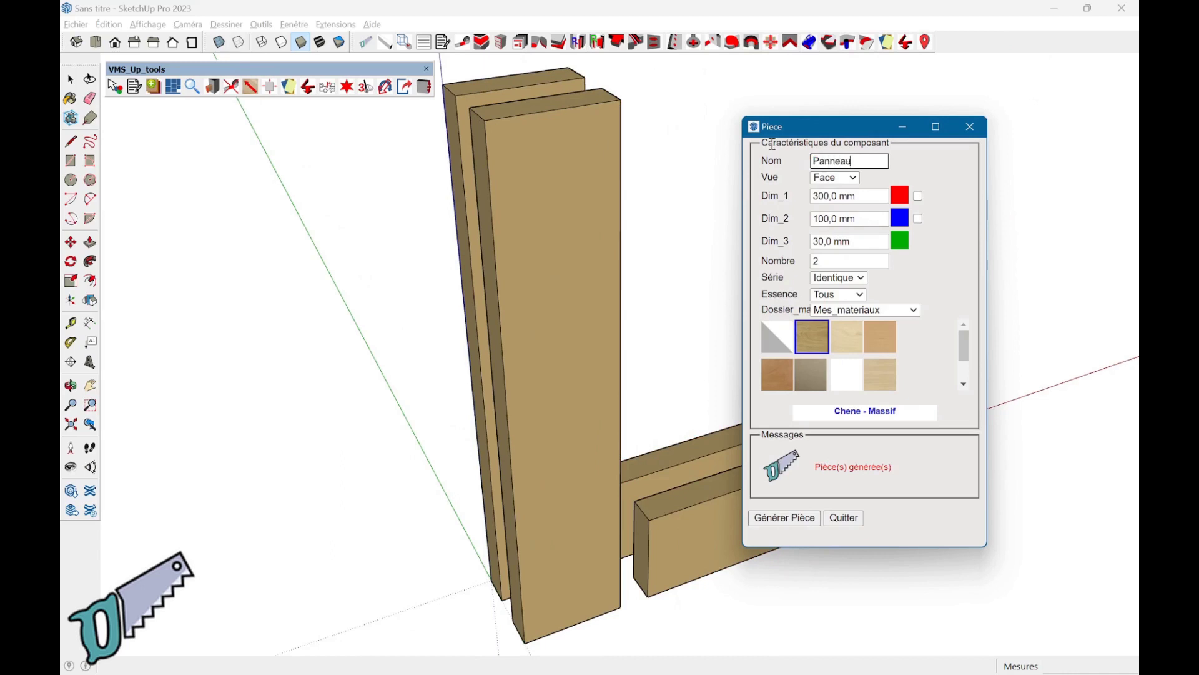
key("Tab")
type("3")
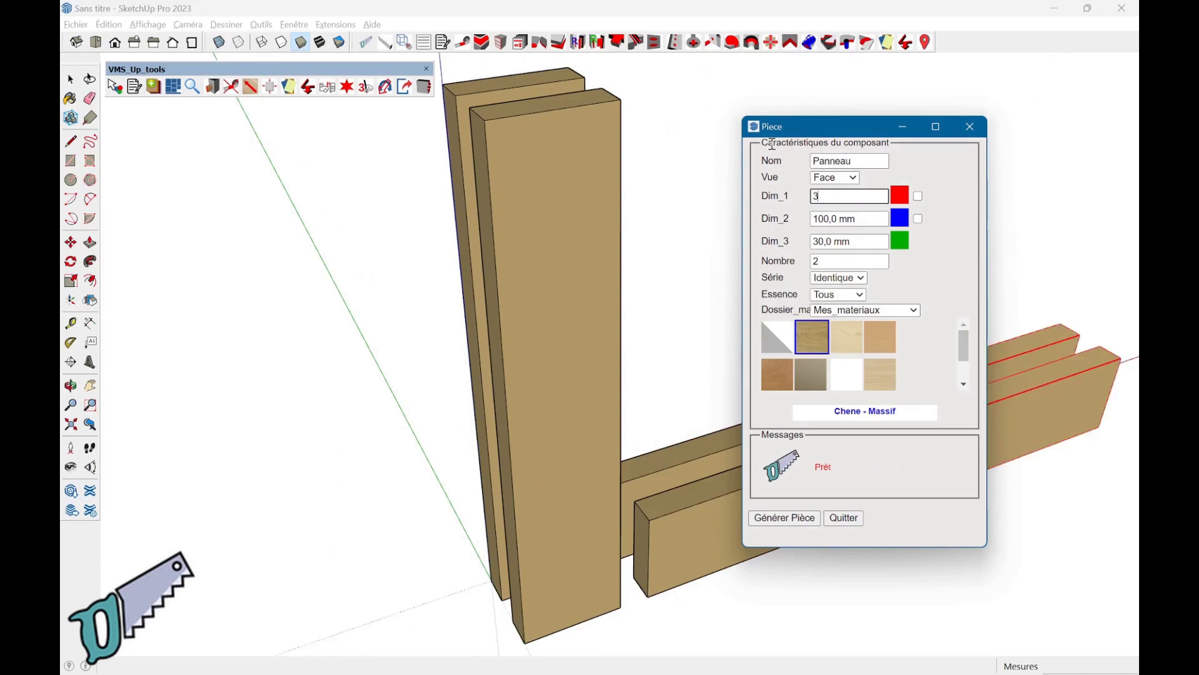
key("Tab")
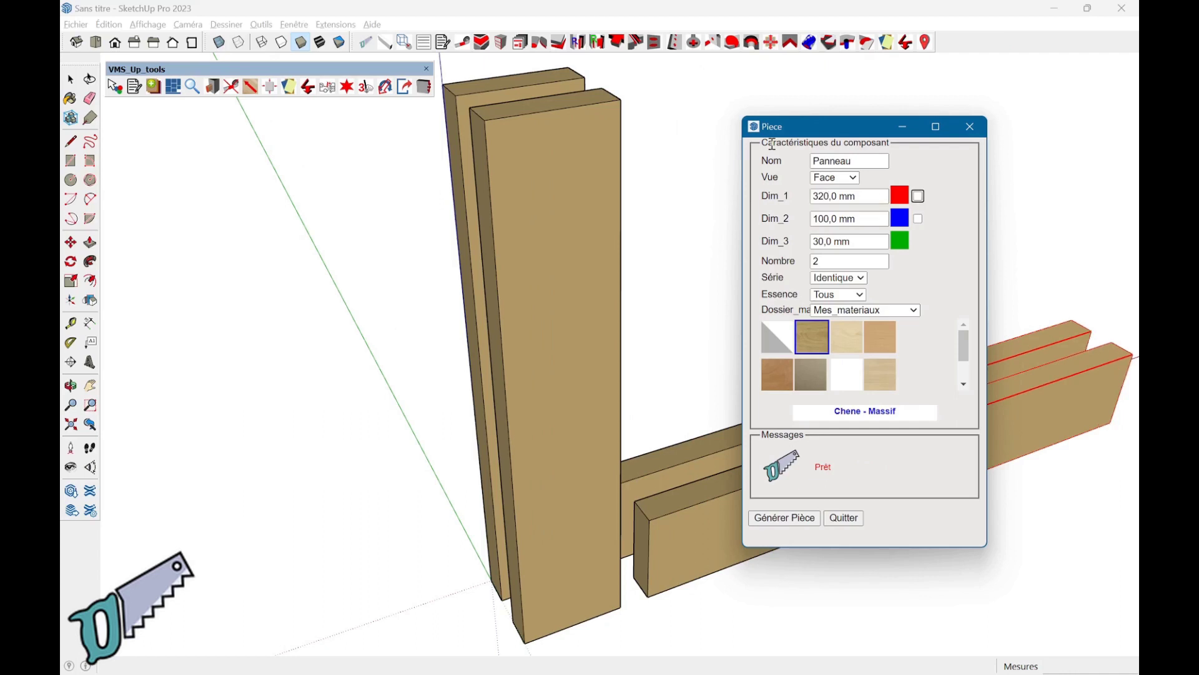
type("32")
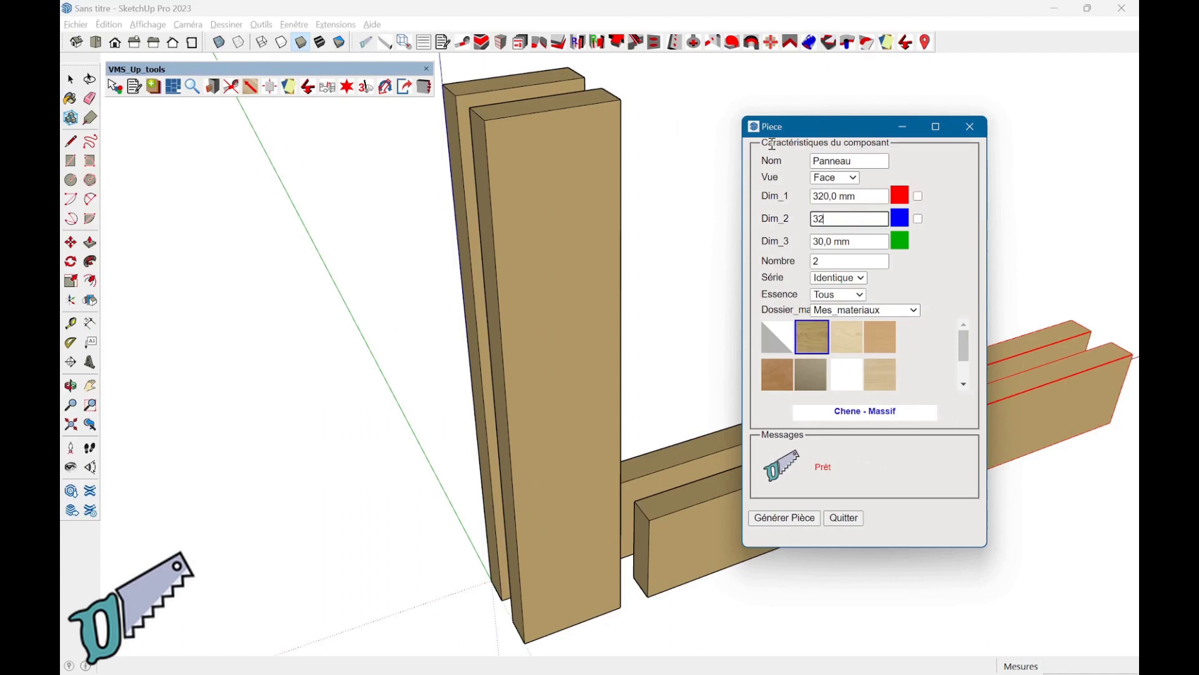
type("0")
key("Tab")
type("20")
key("Tab")
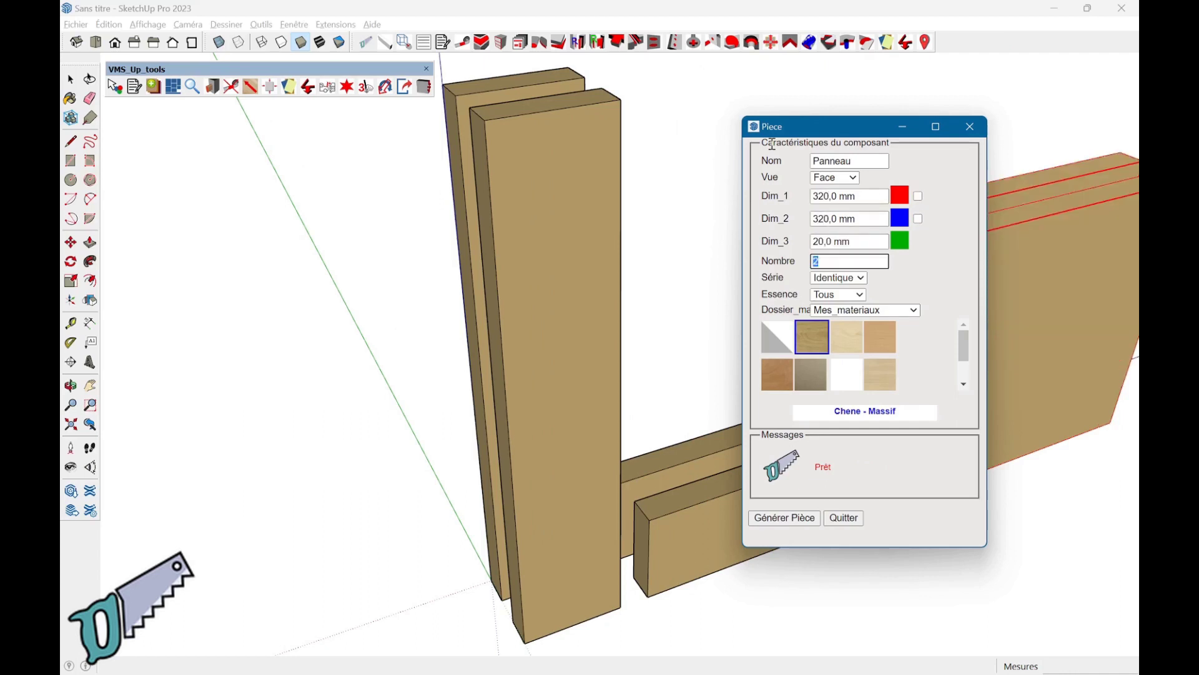
type("1")
key("Tab")
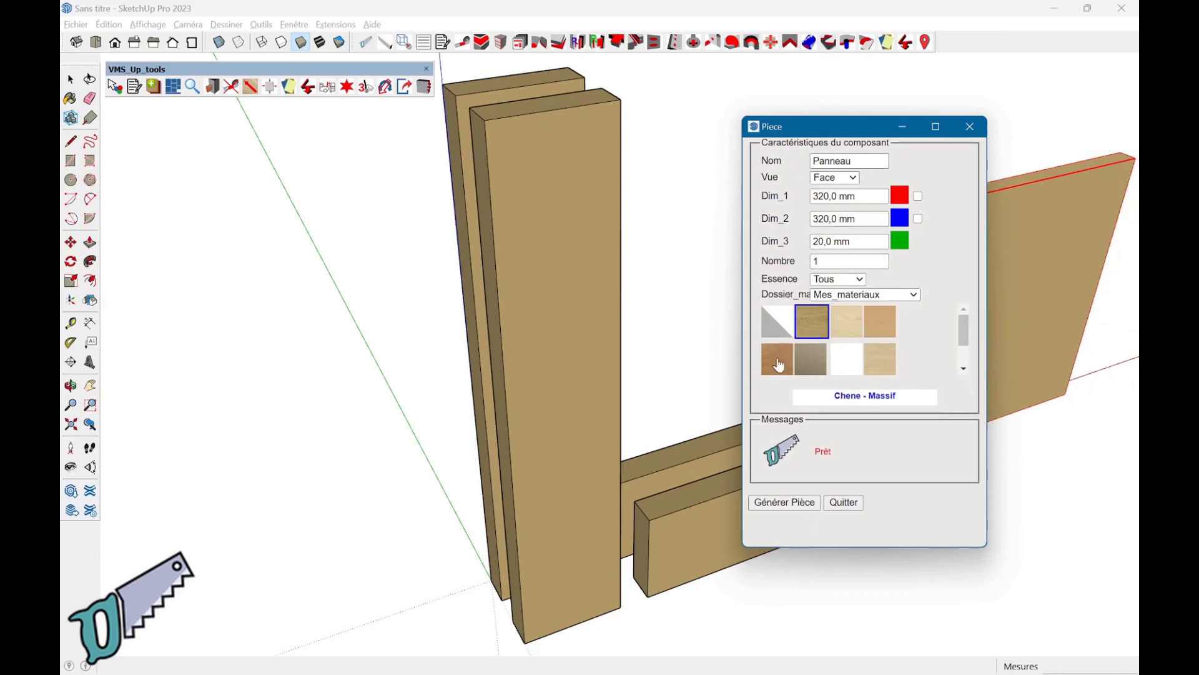
left_click(778, 362)
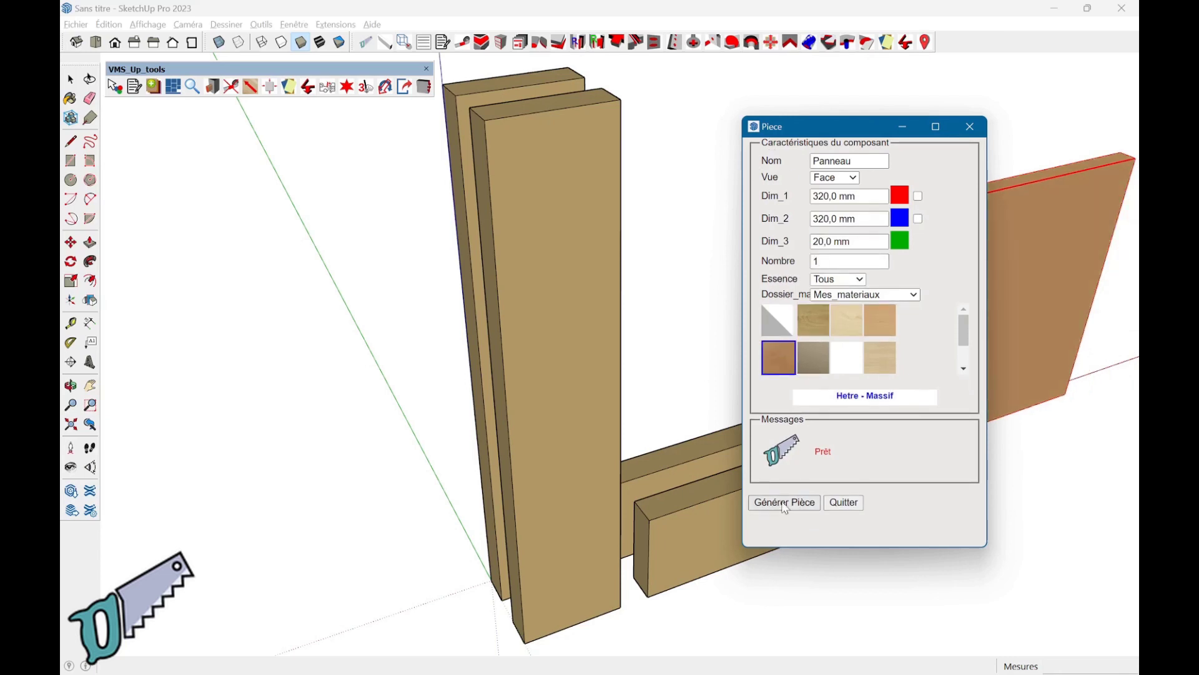
left_click(785, 503)
left_click(840, 503)
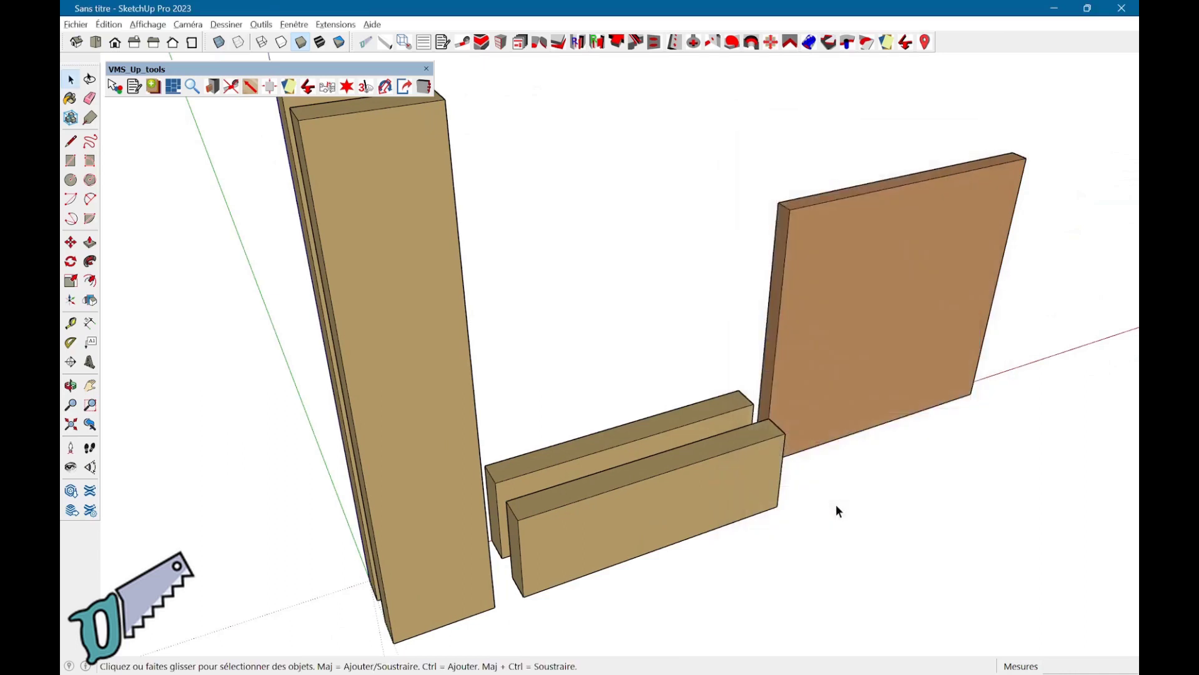
- Snap the front rail against the post's bottom corner
left_click(925, 42)
mouse_move(522, 590)
middle_mouse_down()
mouse_move(411, 394)
mouse_move(497, 589)
middle_mouse_up()
left_click(487, 582)
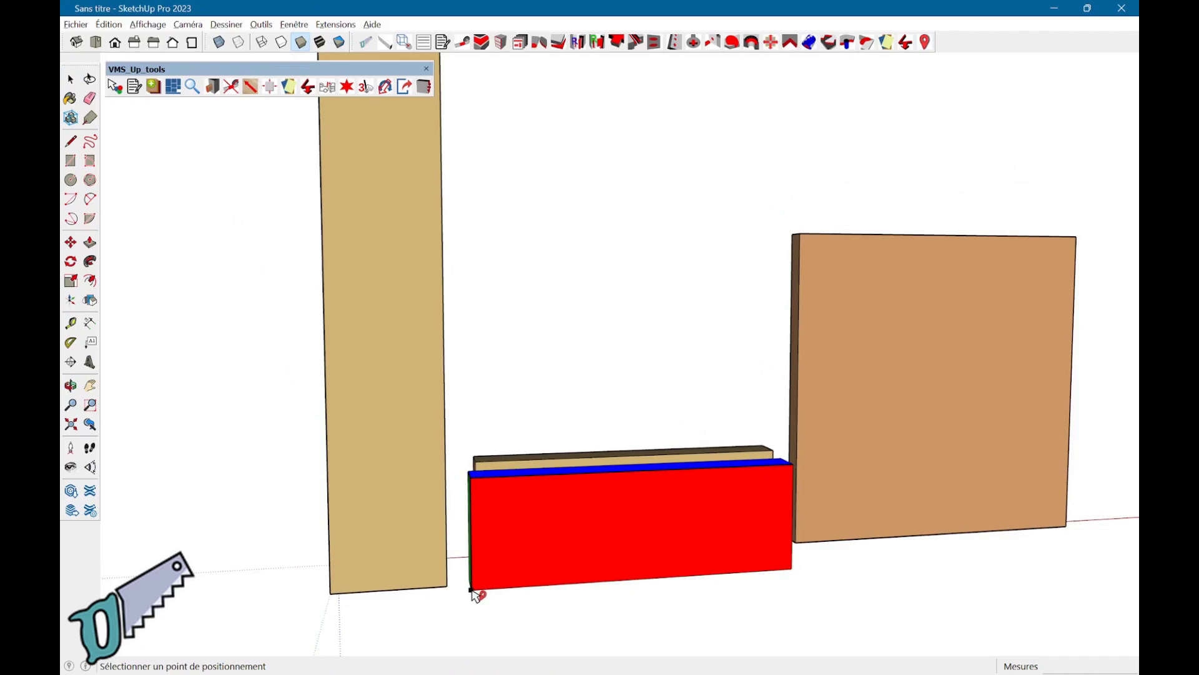
left_click(451, 587)
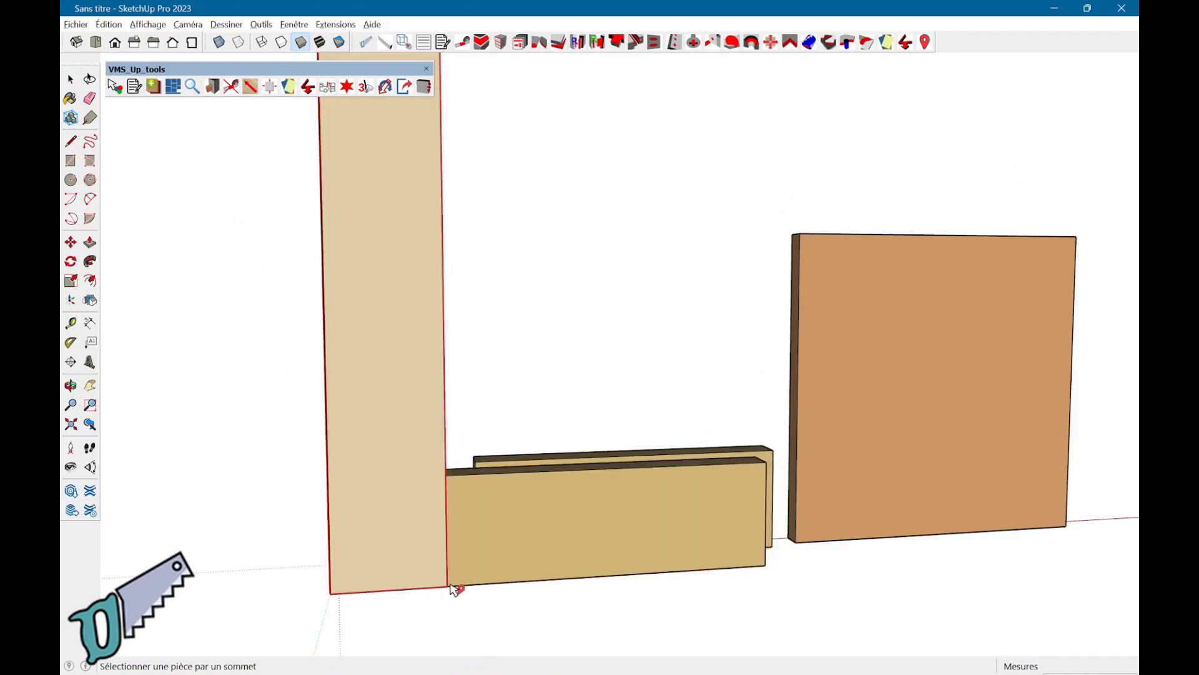
- Set the back rail at the post top and the red piece as the right upright
middle_click_drag(476, 448, 490, 460)
left_click(489, 461)
mouse_move(459, 243)
middle_mouse_down()
mouse_move(482, 425)
mouse_move(442, 300)
middle_mouse_up()
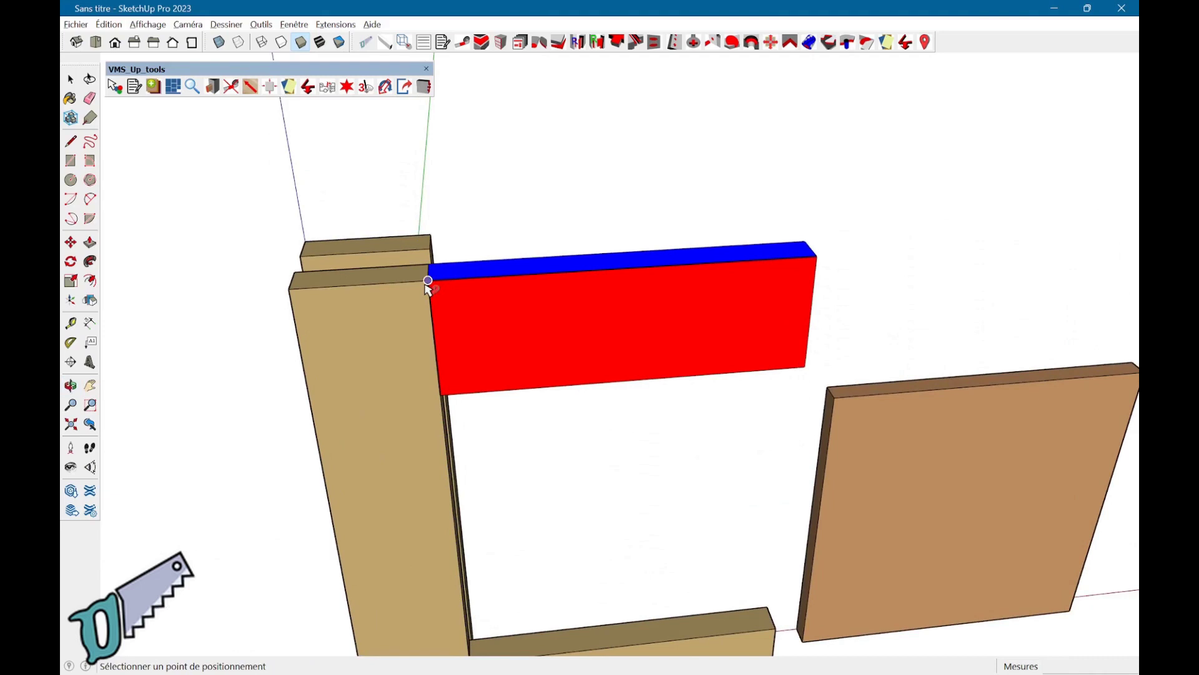
left_click(427, 281)
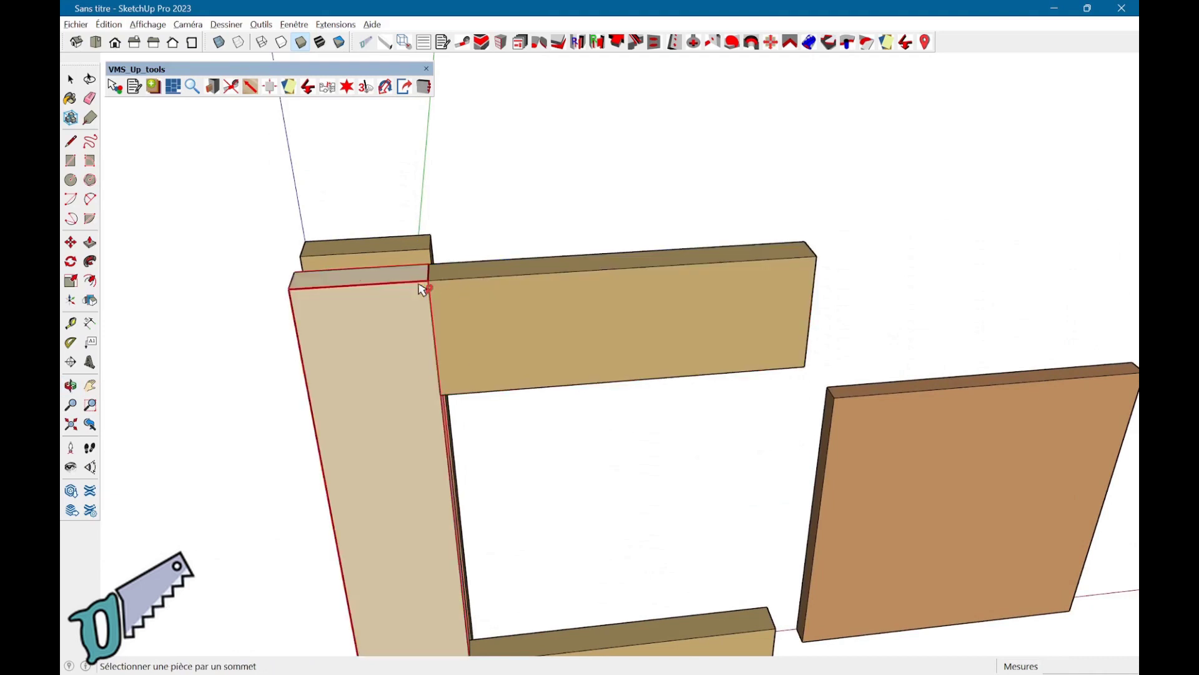
left_click(303, 265)
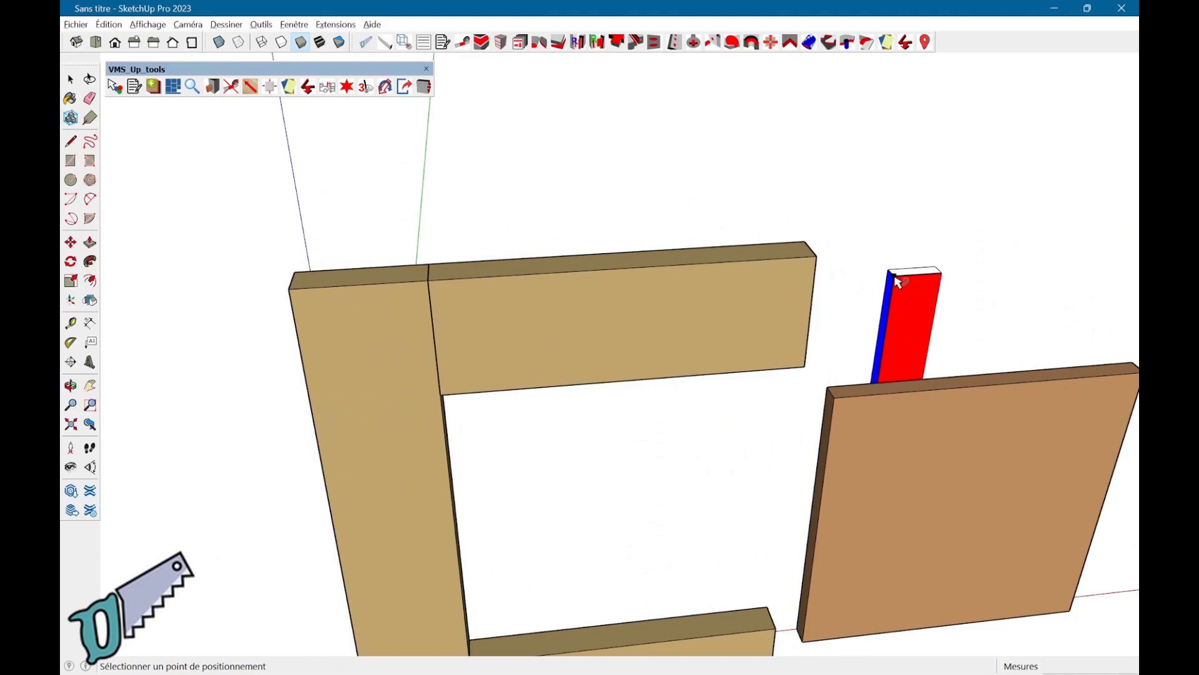
left_click(818, 258)
mouse_move(600, 543)
middle_mouse_down()
mouse_move(546, 332)
mouse_move(539, 476)
mouse_move(532, 400)
mouse_move(533, 441)
middle_mouse_up()
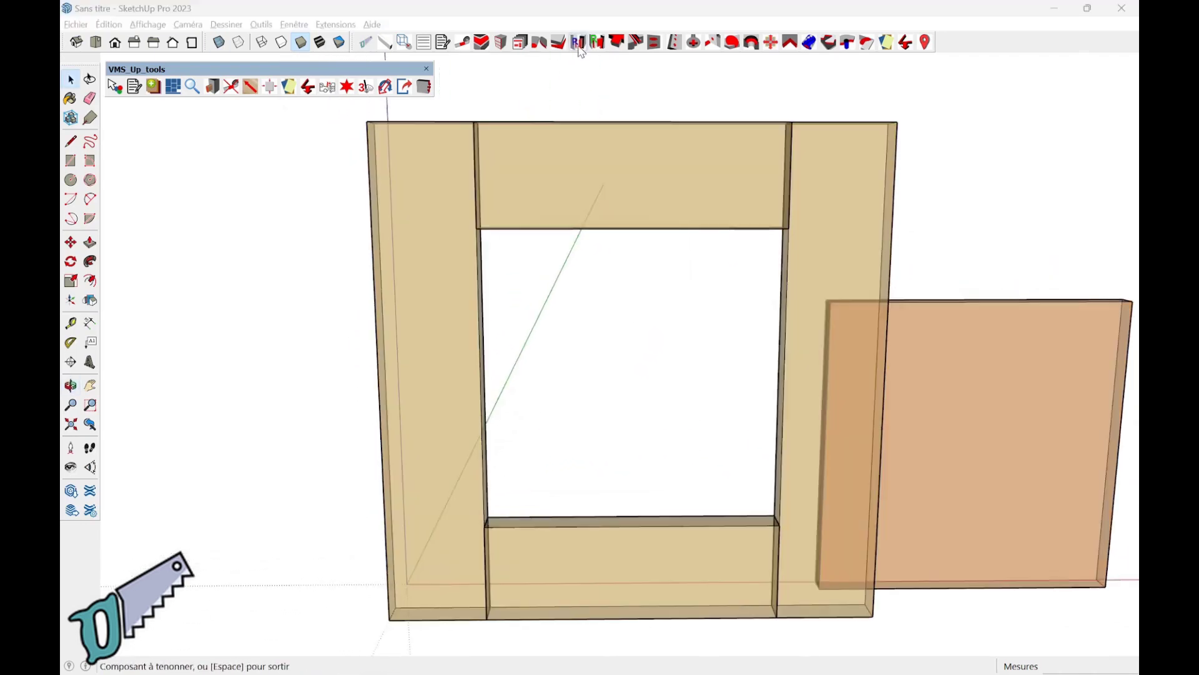
- Cut Rafale_tenon tenons on the rail ends with Epaisseur 1/3 set to Oui
left_click(610, 201)
left_click(609, 409)
left_click(611, 427)
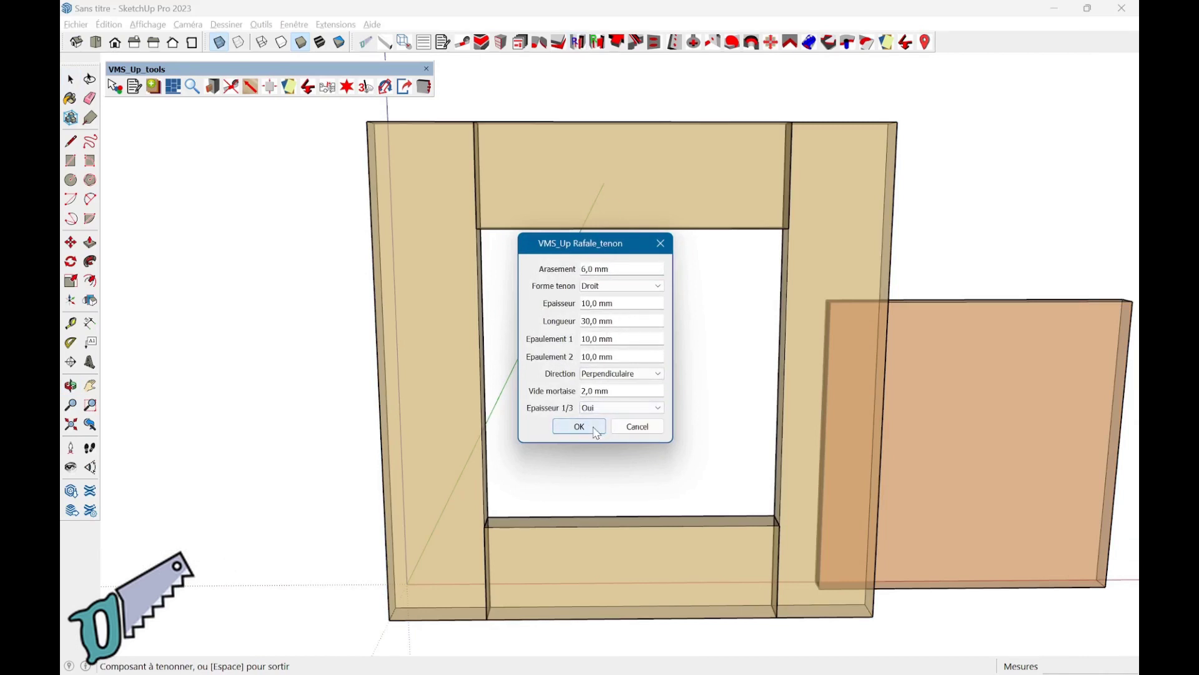
left_click(579, 427)
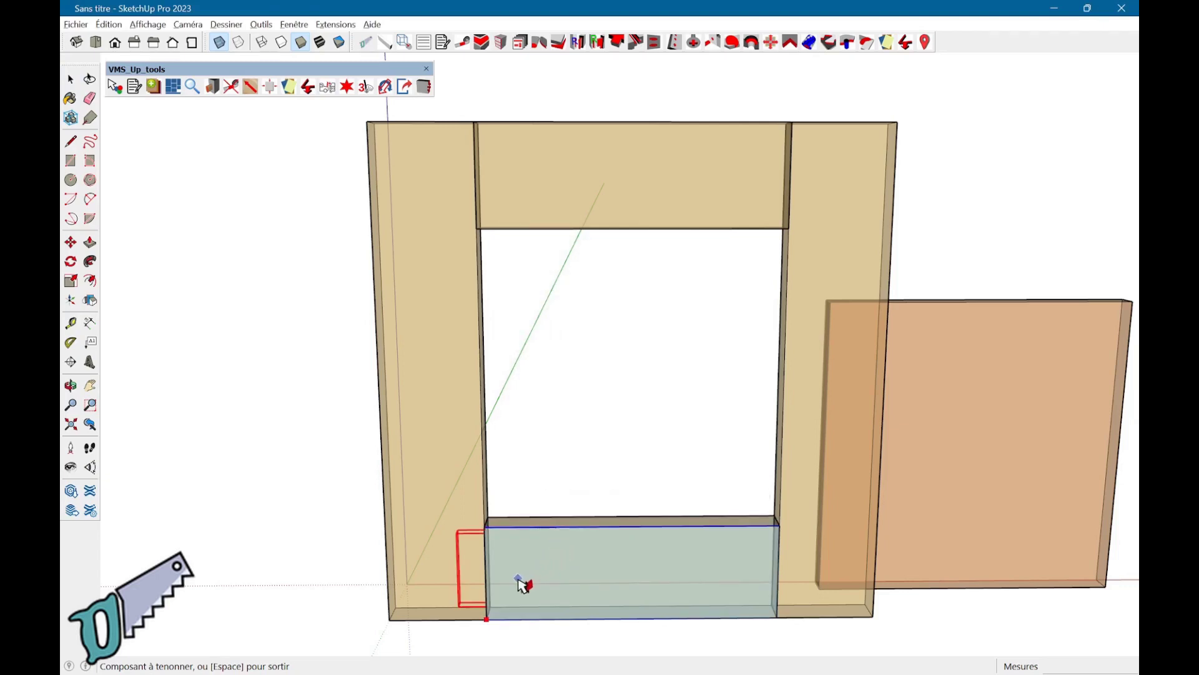
left_click(519, 579)
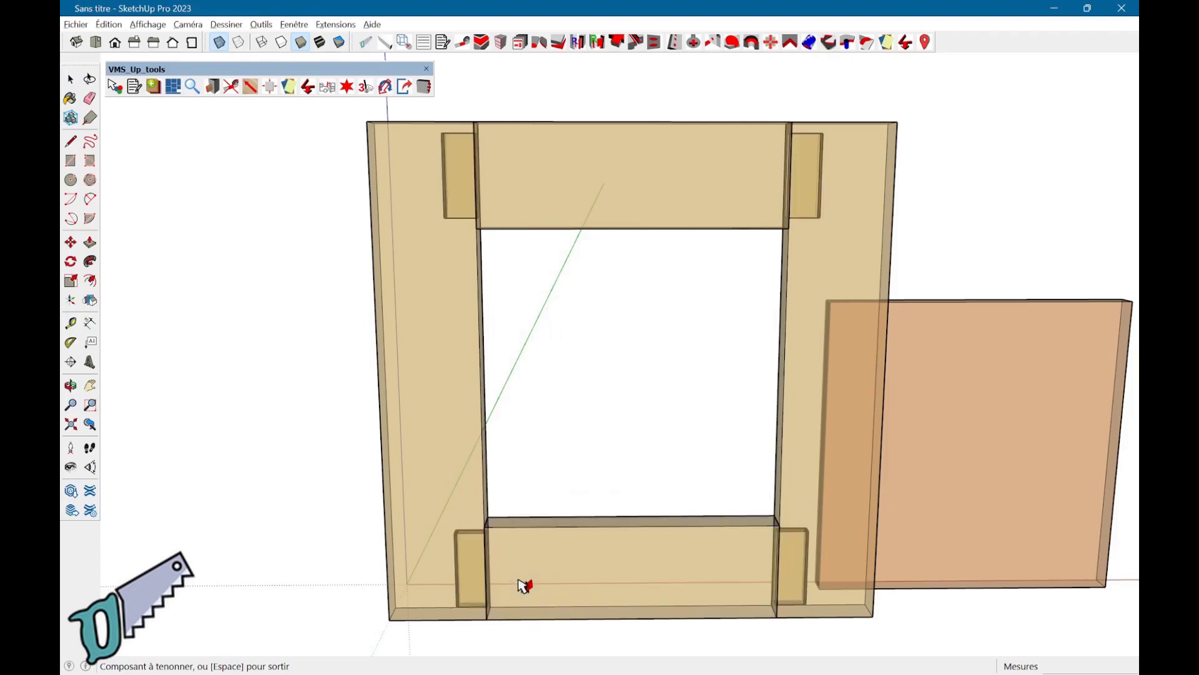
key("space")
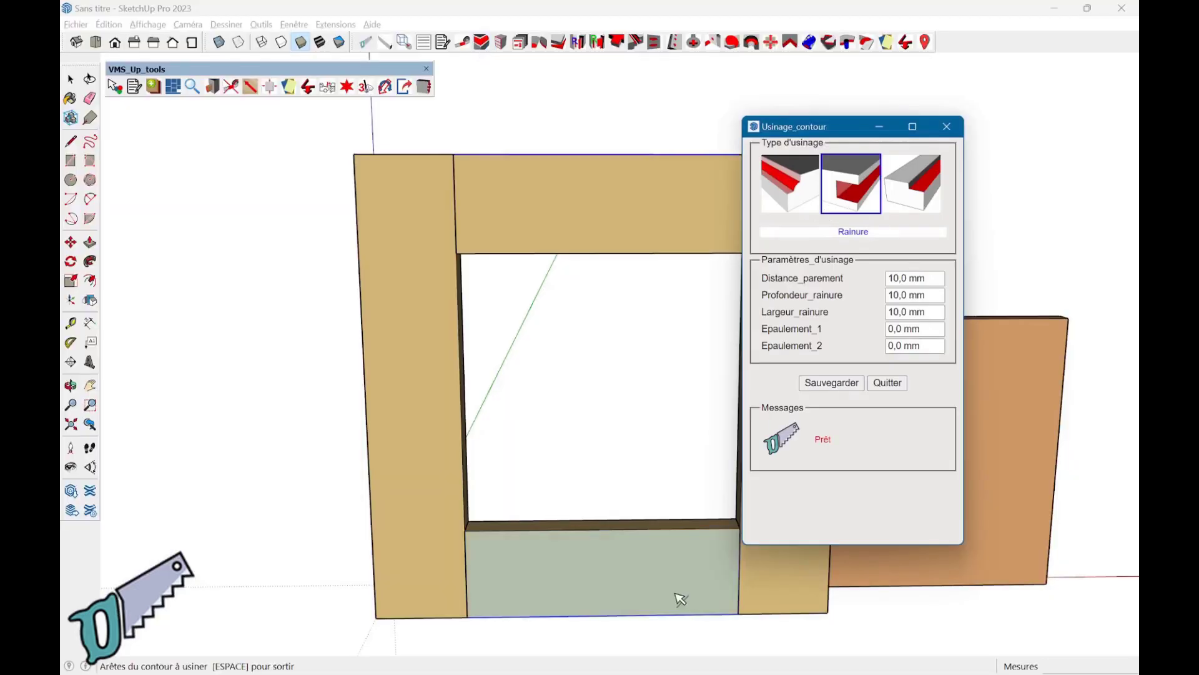
- Cut the 10 × 10 mm Rainure groove around the frame's inner opening
left_click(655, 549)
mouse_move(659, 549)
middle_mouse_down()
mouse_move(587, 554)
mouse_move(610, 525)
middle_mouse_up()
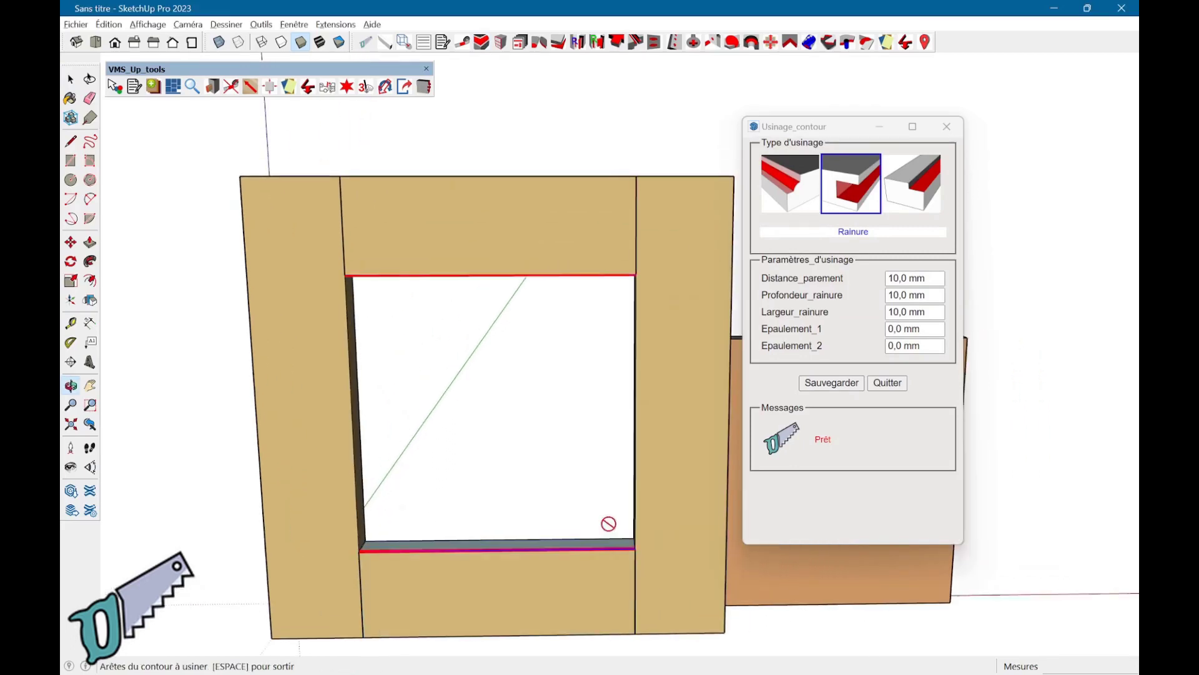
right_click(645, 497)
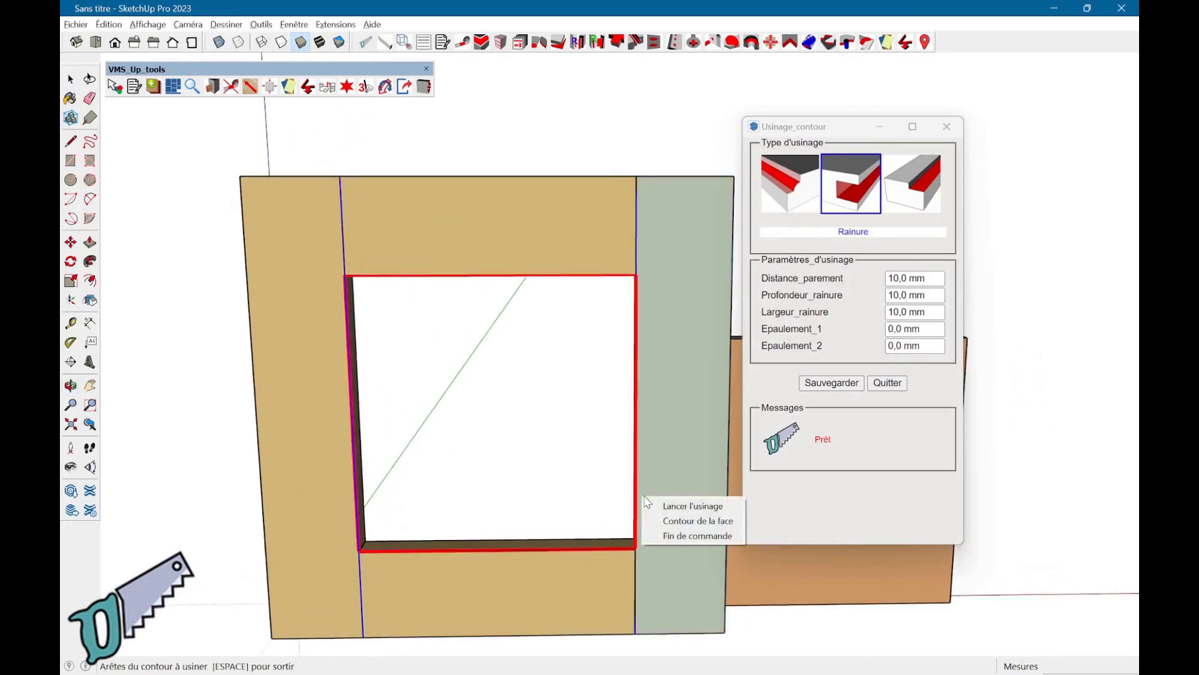
left_click(684, 506)
- Switch the contour machining type to edge profiles
mouse_move(553, 424)
middle_mouse_down()
mouse_move(680, 447)
mouse_move(683, 388)
mouse_move(597, 398)
middle_mouse_up()
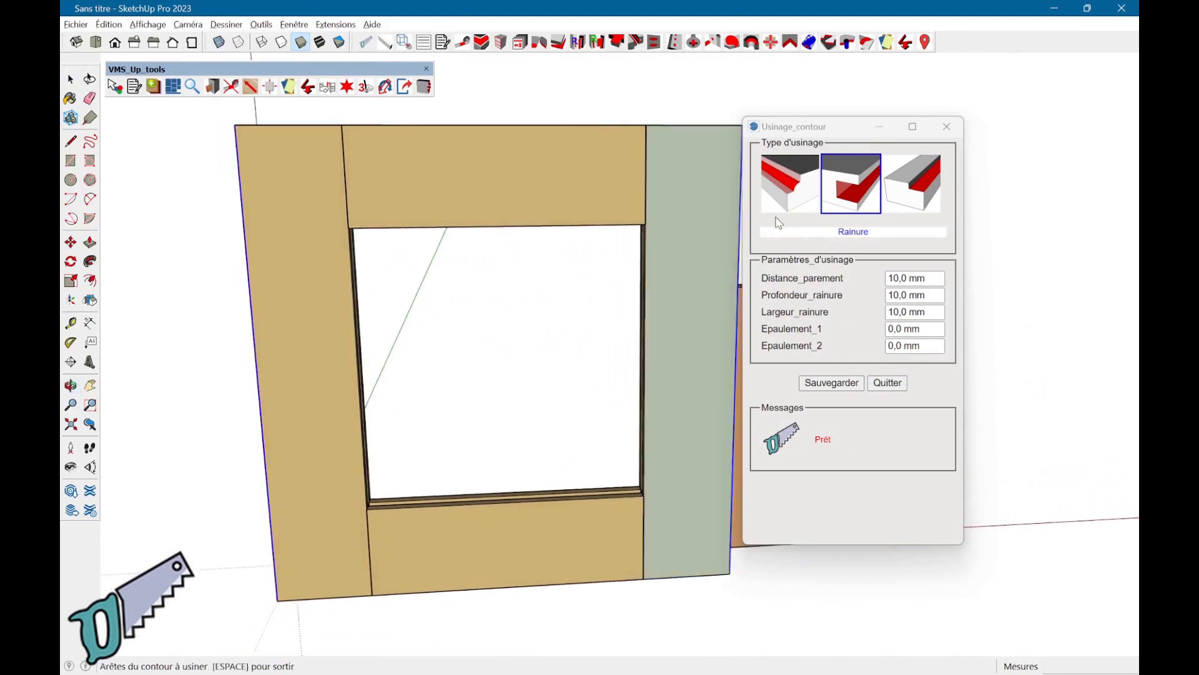
left_click(794, 187)
scroll(790, 325, "down", 1)
- Chamfer the opening's edges with the Ch45_5 profile, Epaulement_1 and Epaulement_2 both 10
left_click(790, 336)
left_click(908, 481)
type("10")
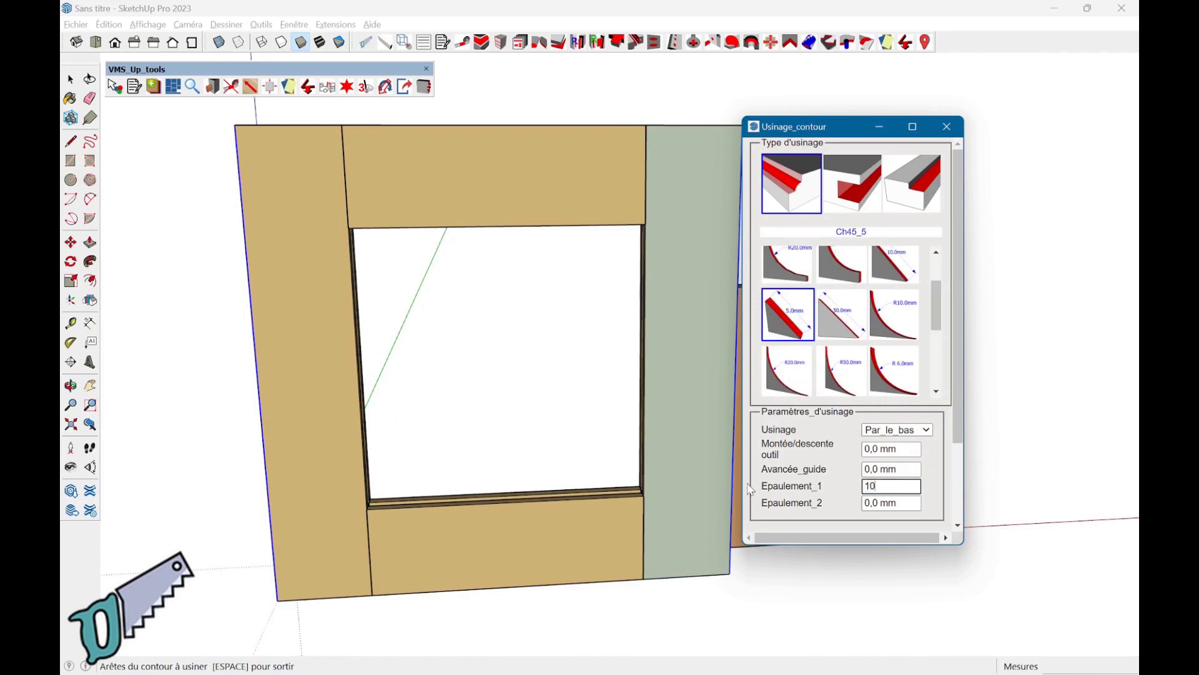
key("Tab")
type("10")
key("Tab")
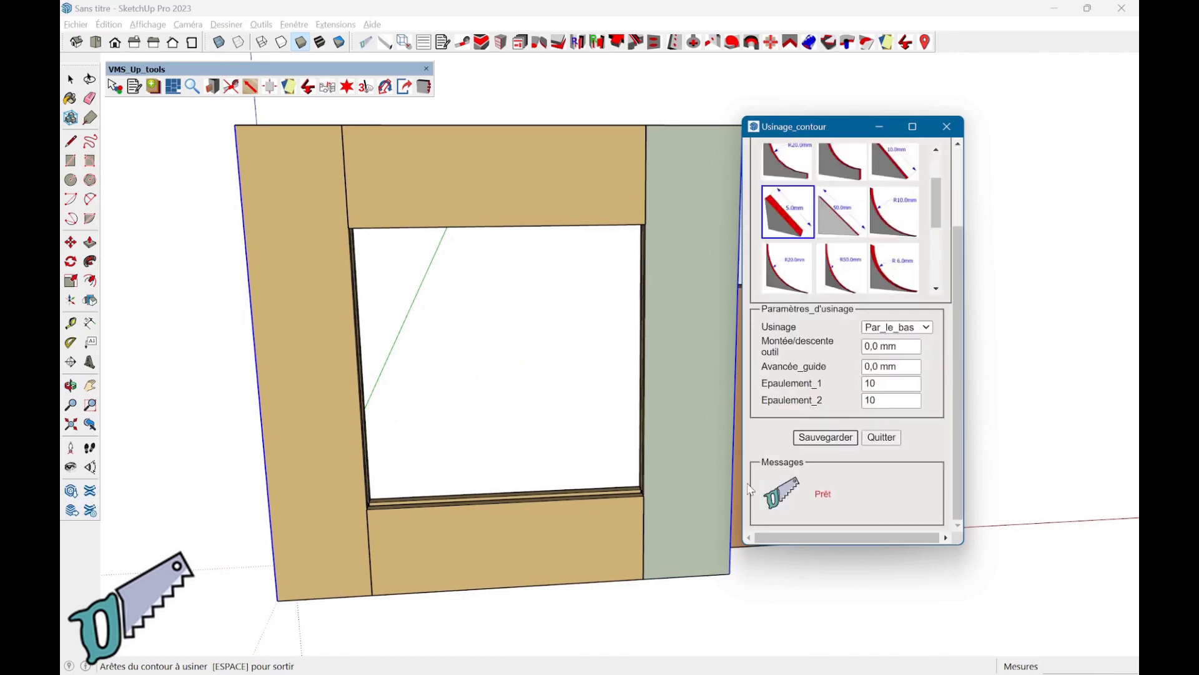
left_click(549, 517)
right_click(548, 520)
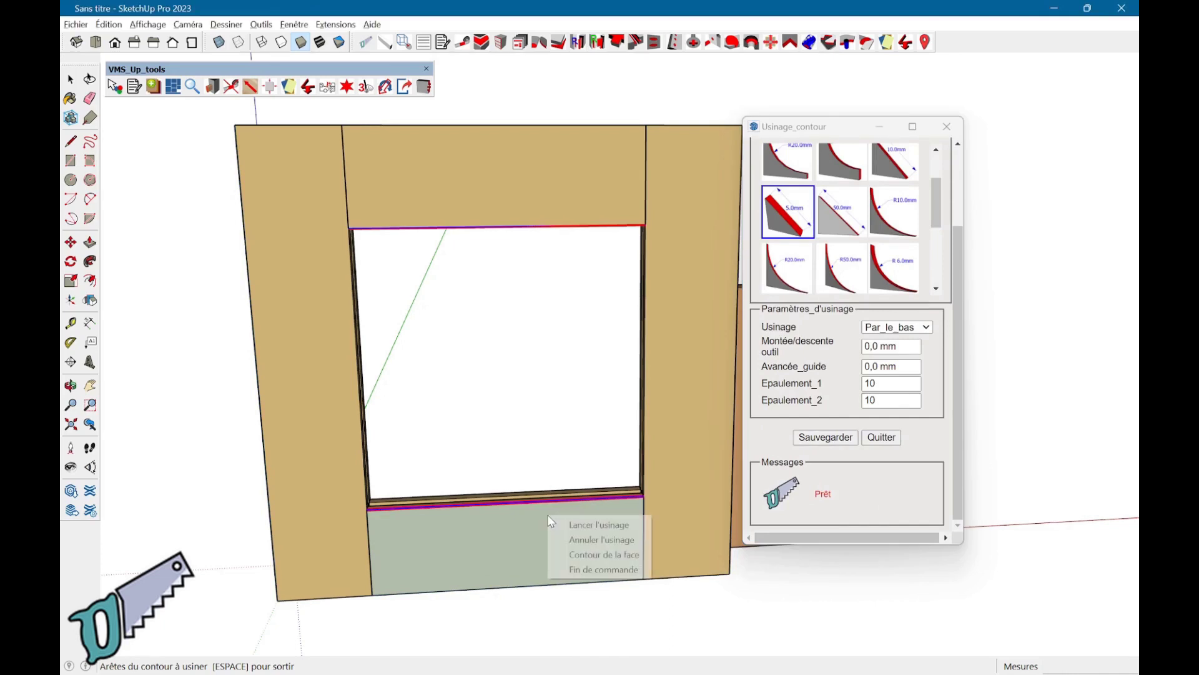
left_click(586, 530)
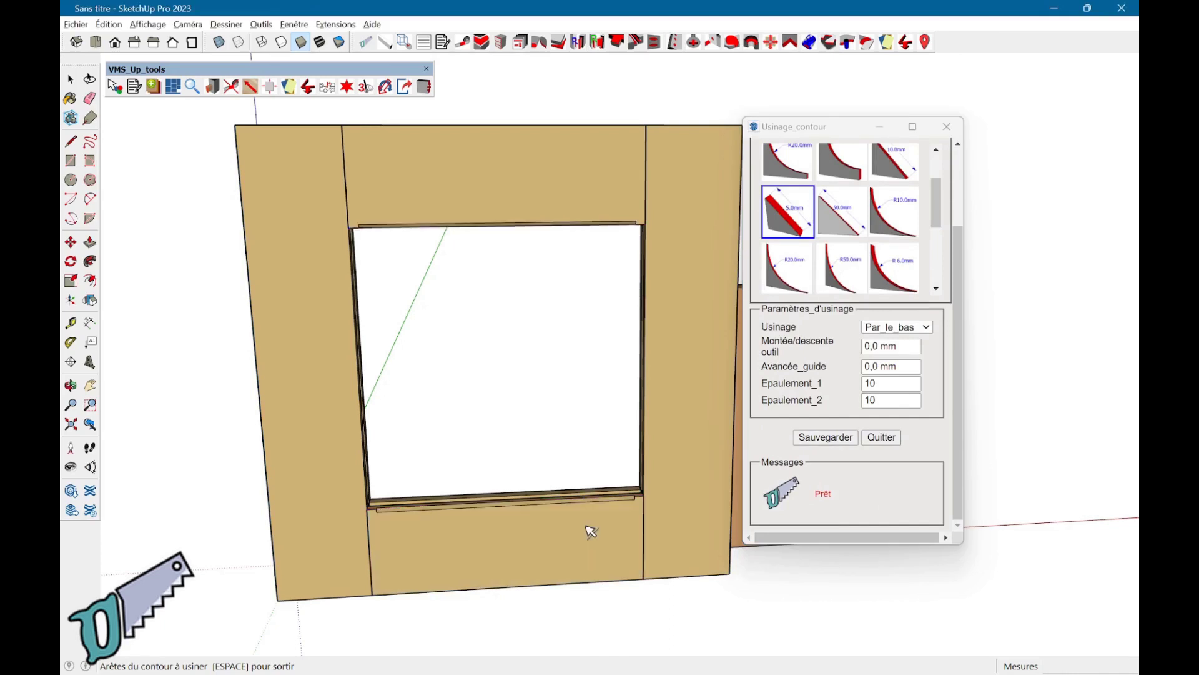
left_click(867, 382)
type("110")
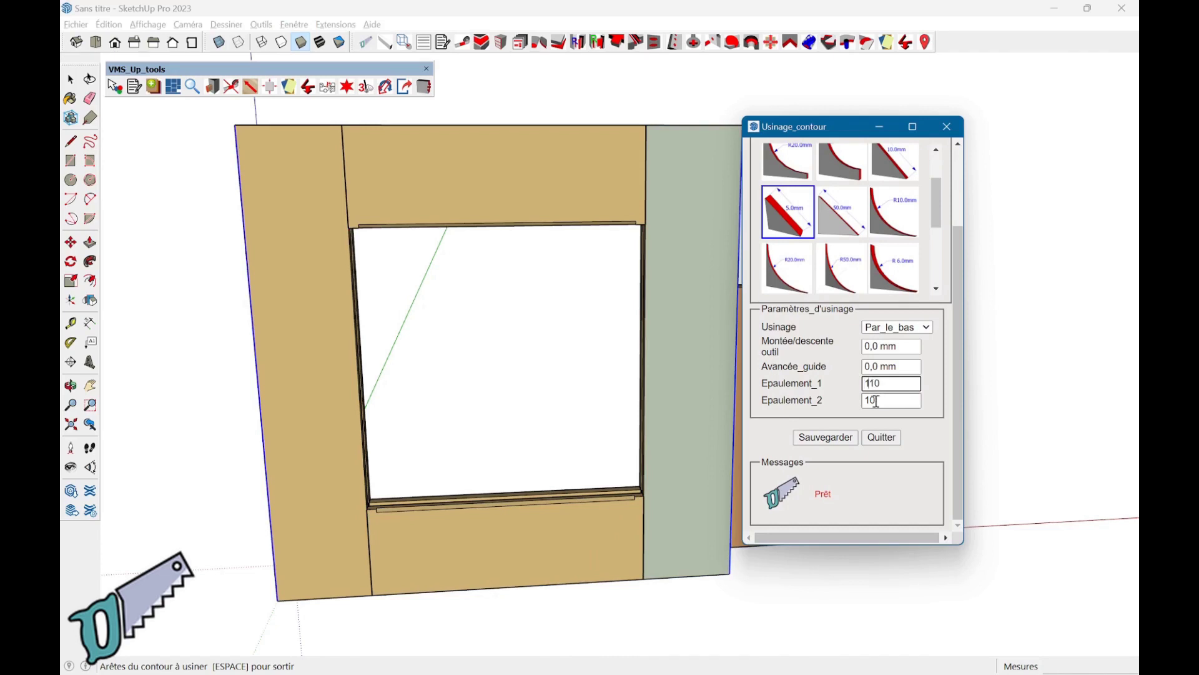
- Change Epaulement_2 to 110 and chamfer the stiles' inner edges
left_click(867, 401)
type("1")
key("Tab")
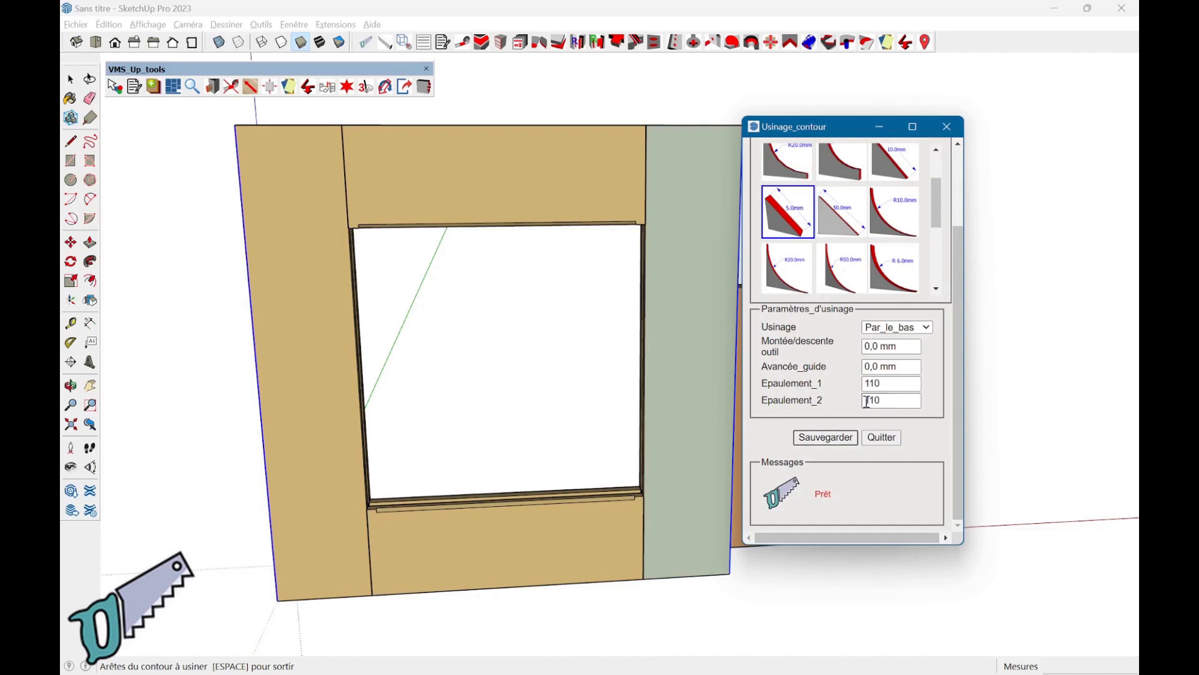
left_click(667, 404)
right_click(666, 401)
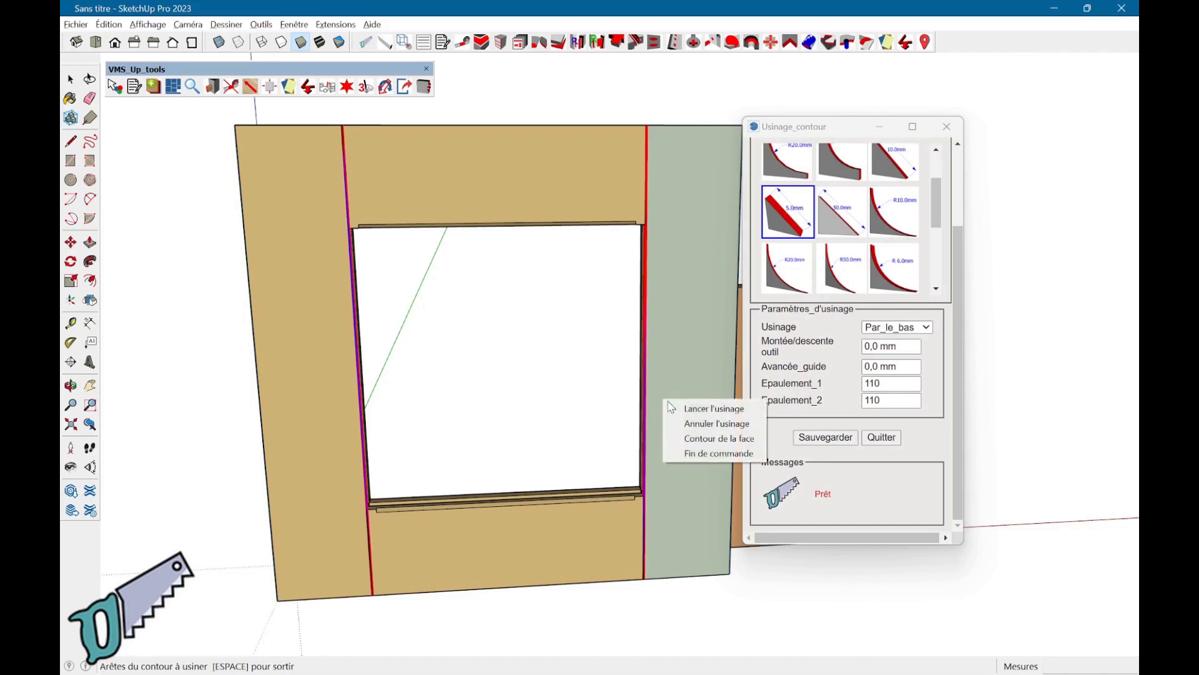
left_click(695, 407)
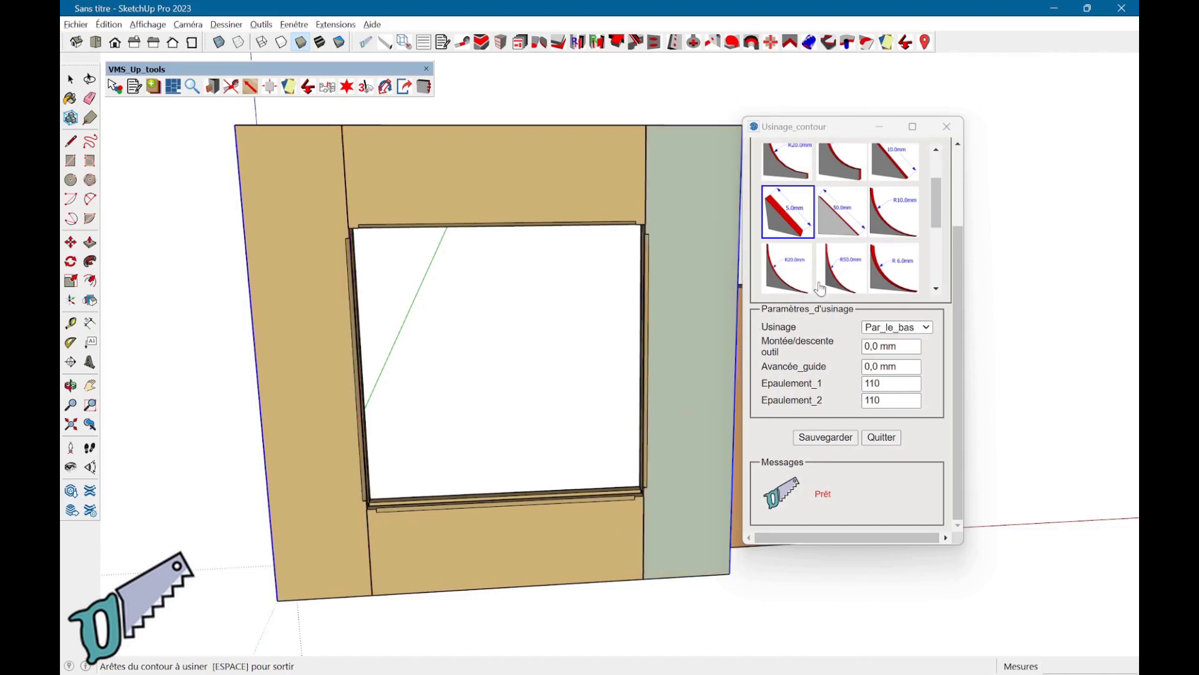
- Round over the frame's outer edges with the CCR_10 profile, shoulders set to 0
scroll(889, 225, "up", 2)
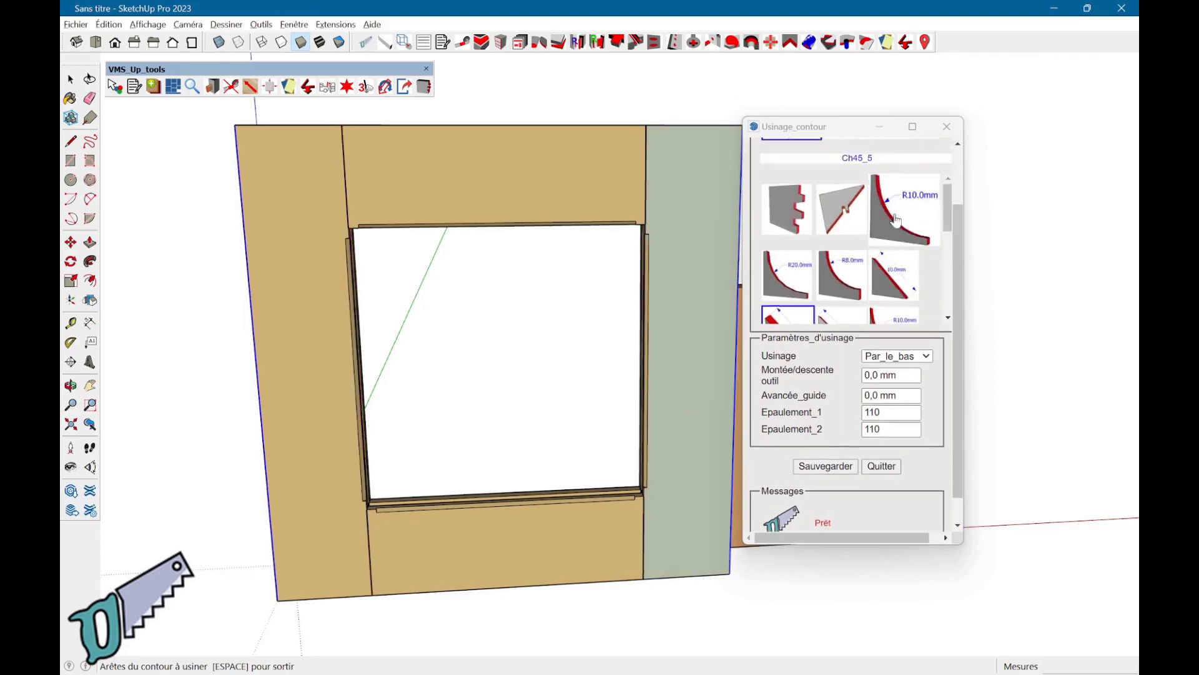
left_click(890, 260)
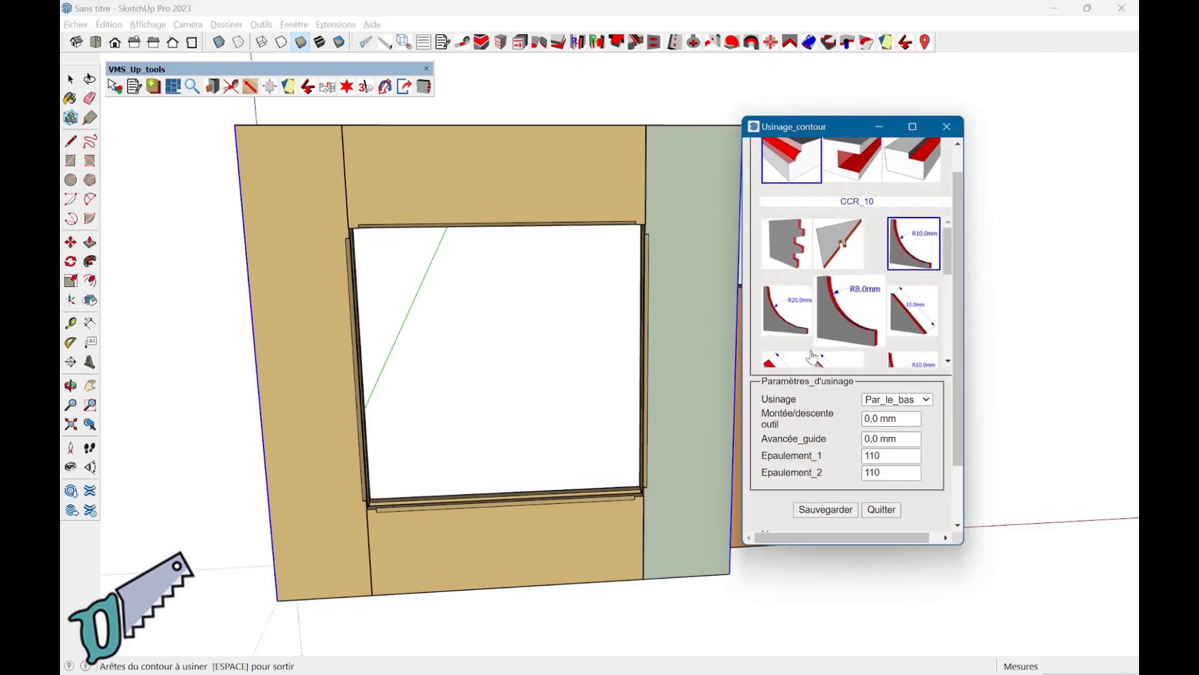
left_click(568, 584)
double_click(911, 454)
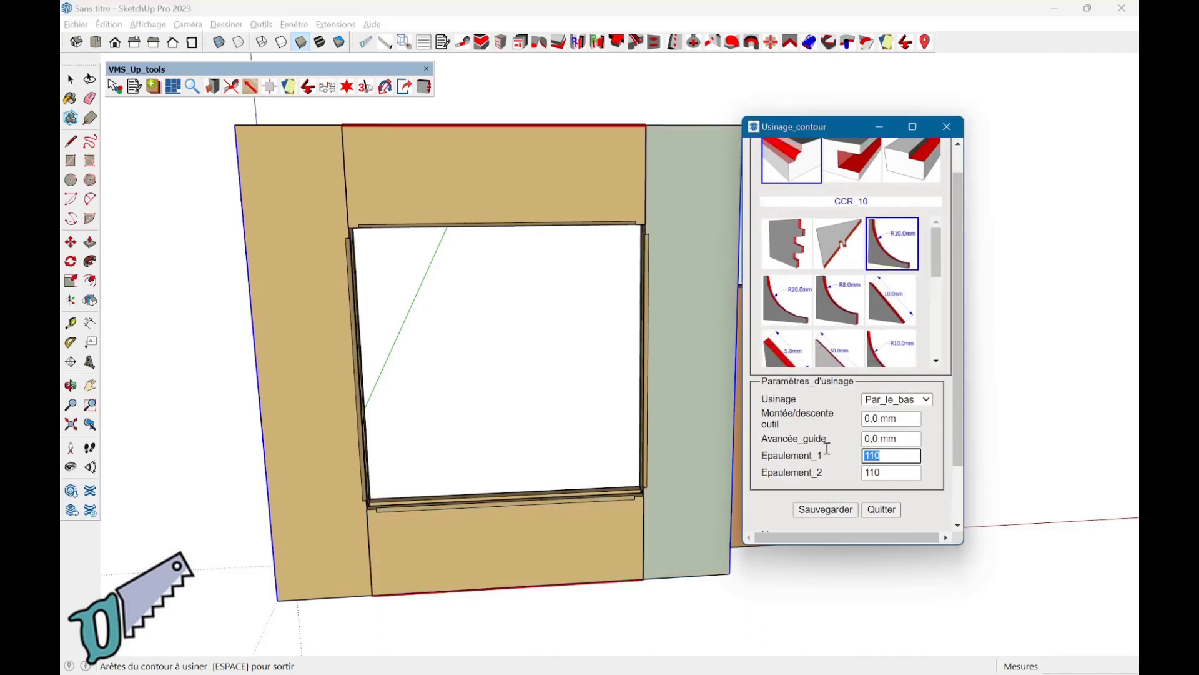
type("0")
key("Tab")
type("0")
key("Tab")
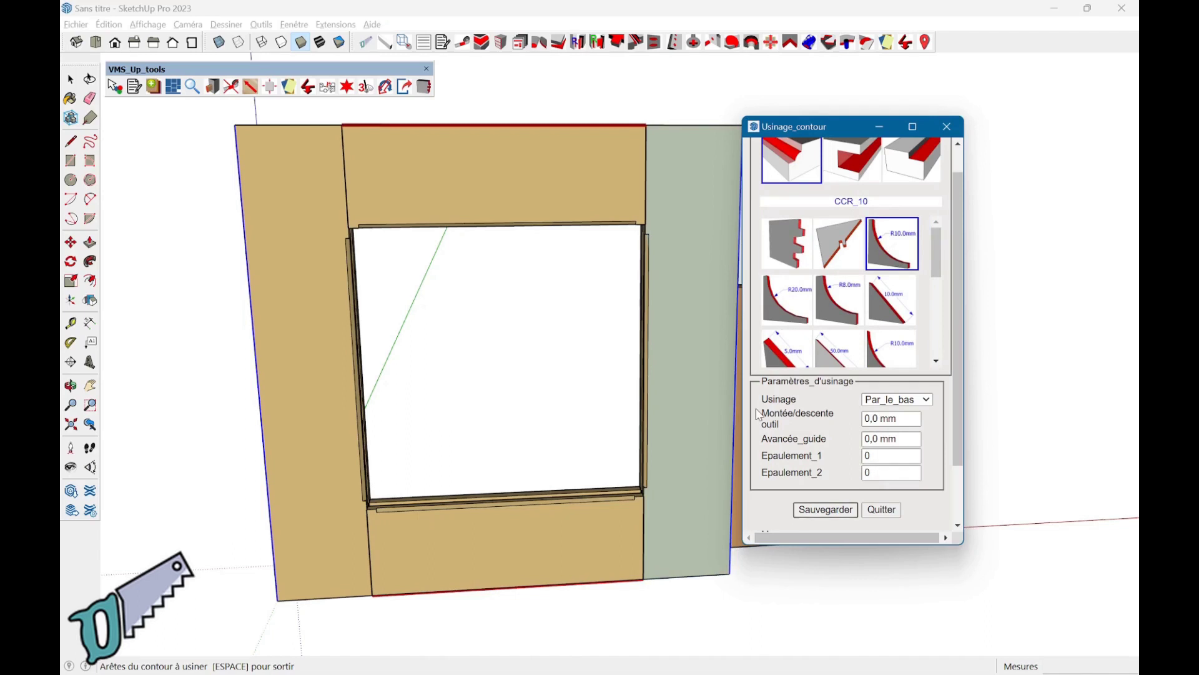
left_click(701, 572)
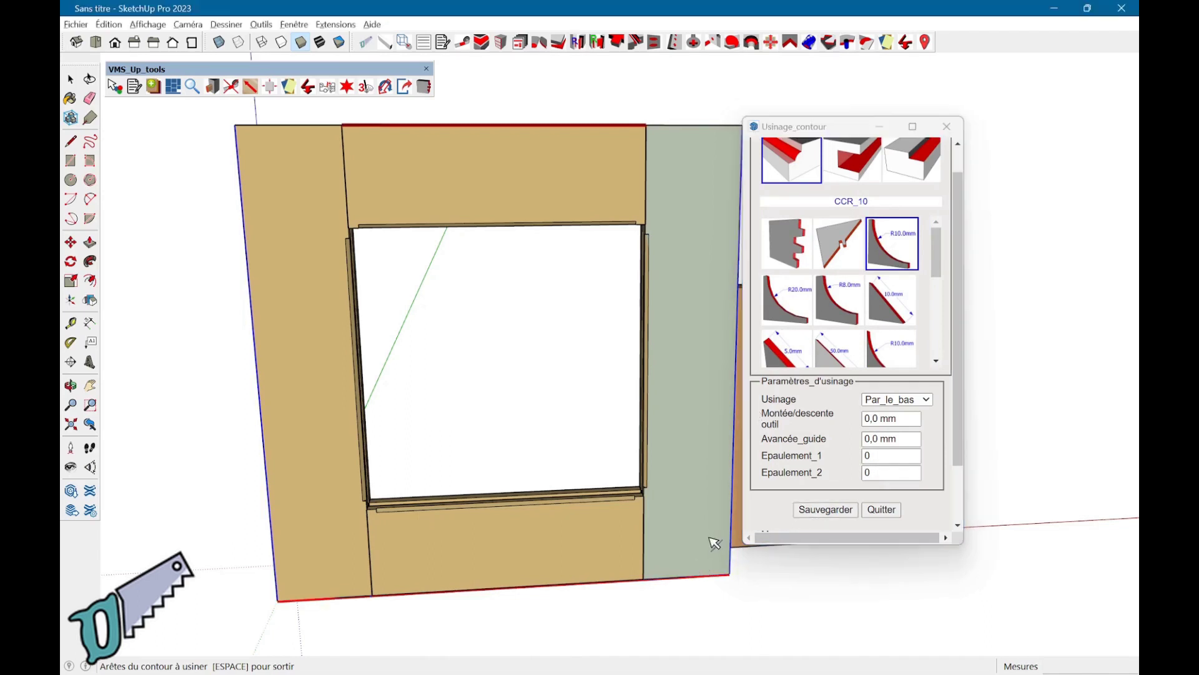
left_click(720, 538)
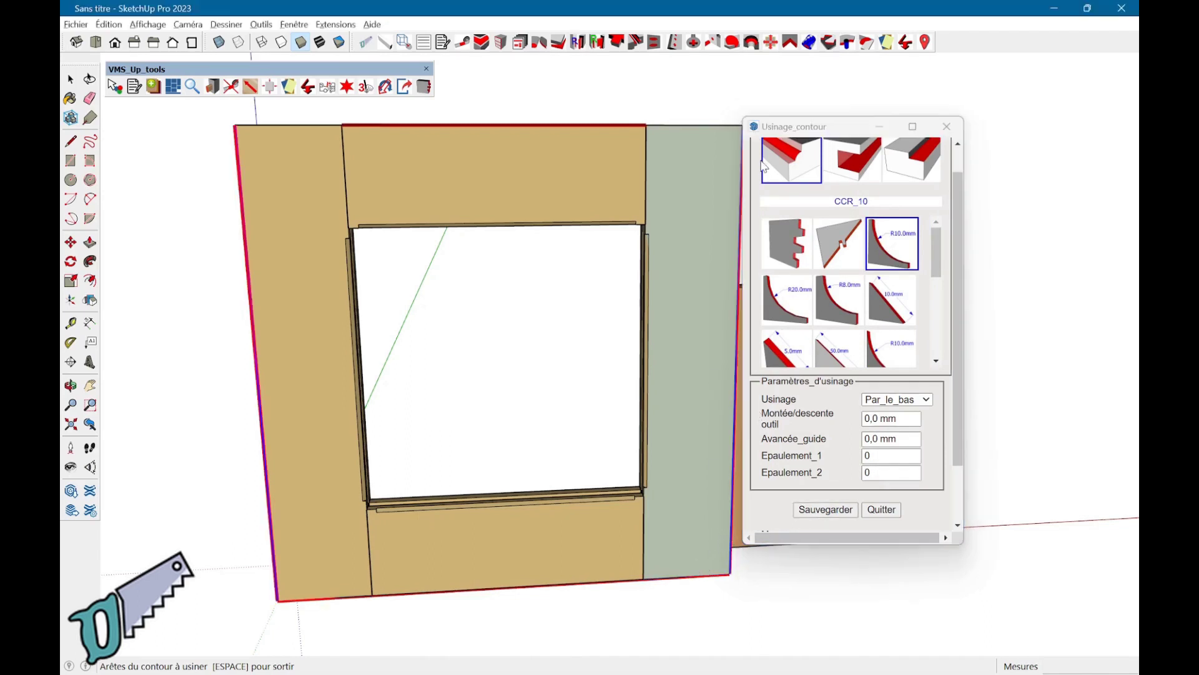
left_click(711, 141)
right_click(706, 136)
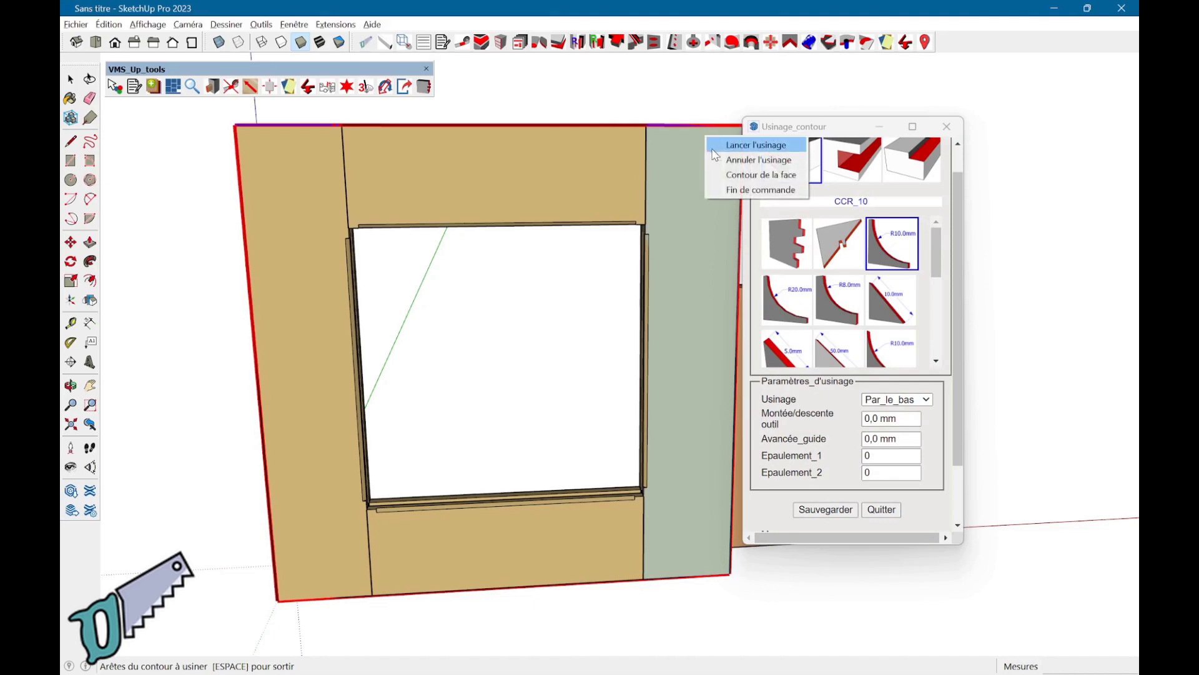
left_click(722, 148)
- Machine the beech board's whole face contour with the Platebande raised-panel profile
mouse_move(589, 420)
middle_mouse_down()
mouse_move(278, 372)
mouse_move(497, 429)
middle_mouse_up()
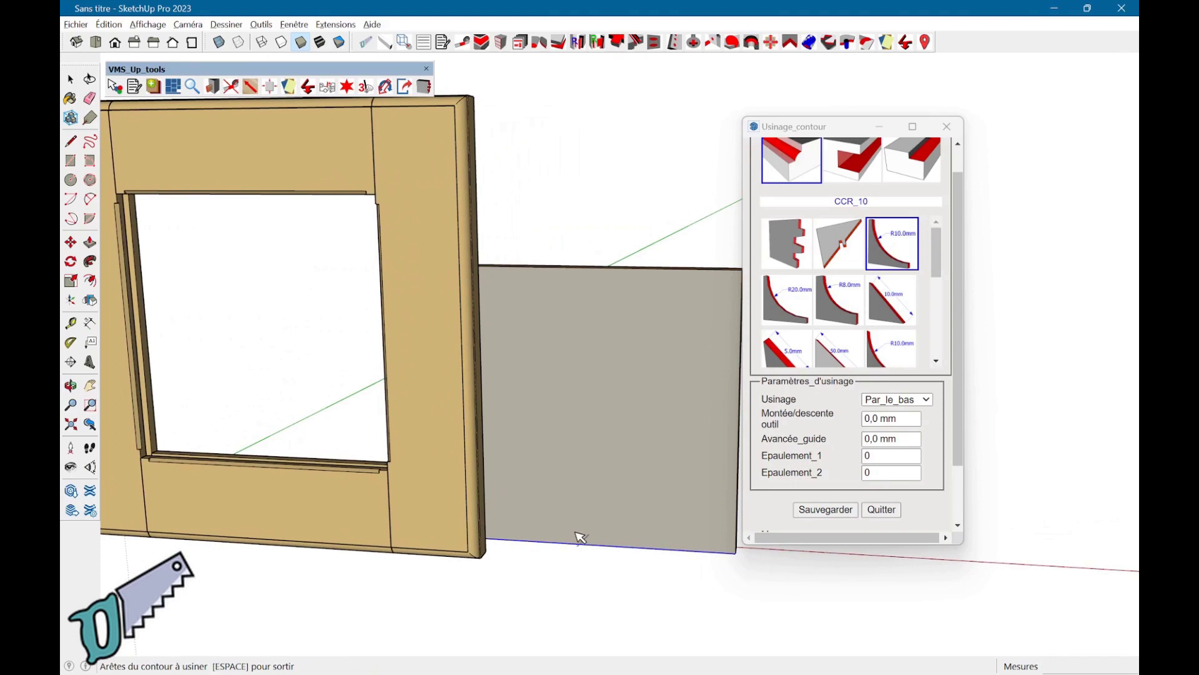
right_click(578, 537)
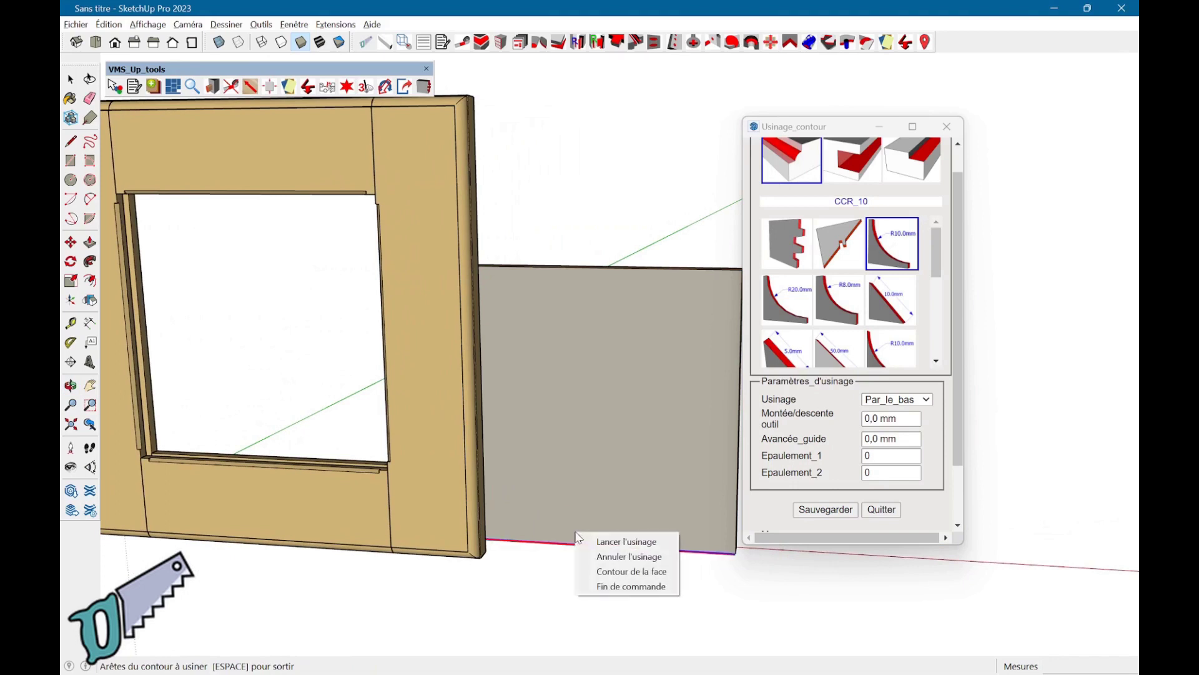
left_click(616, 571)
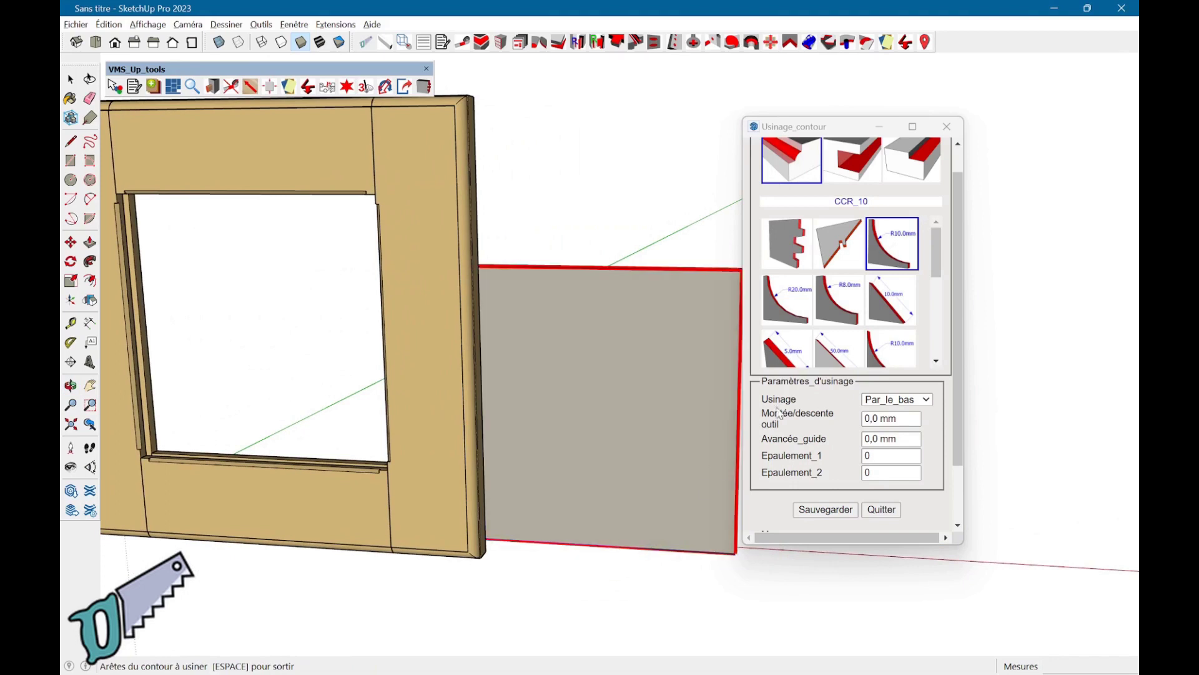
scroll(829, 336, "down", 3)
scroll(829, 336, "down", 2)
left_click(833, 347)
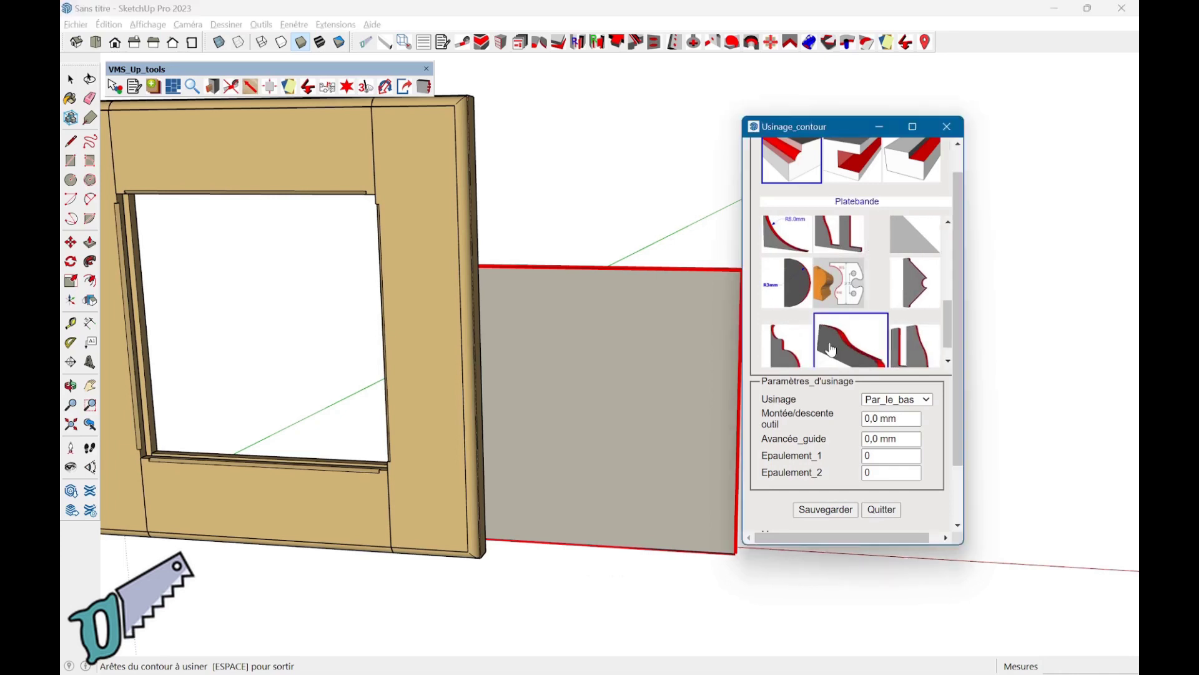
right_click(580, 440)
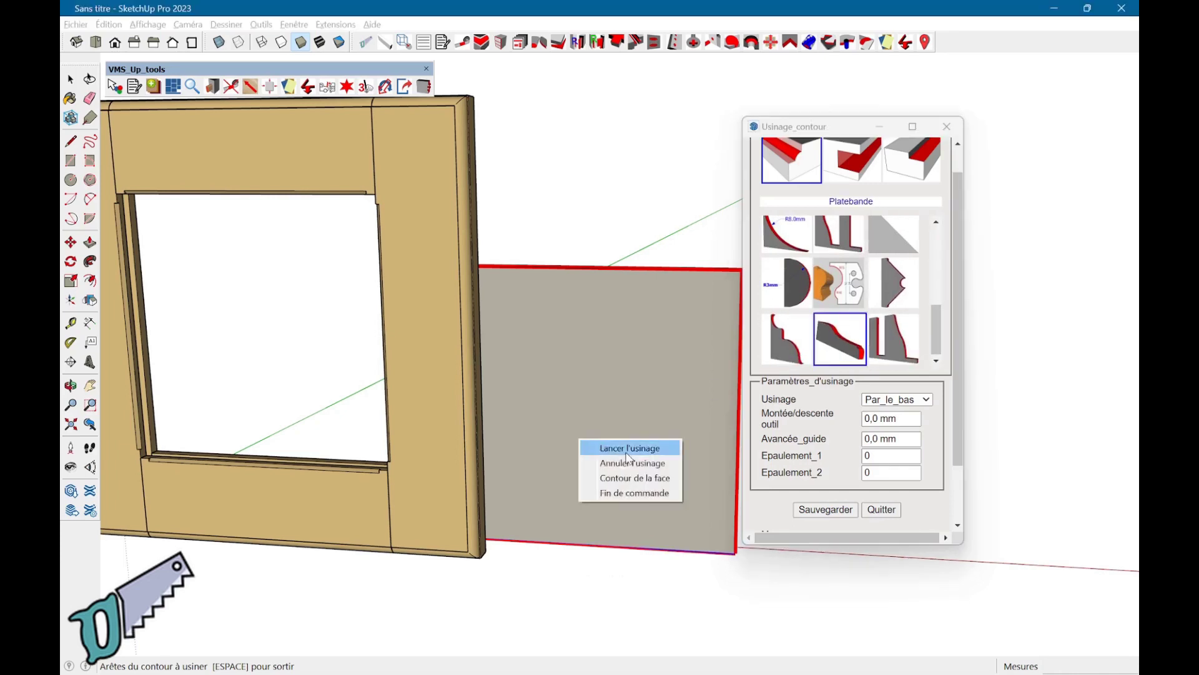
left_click(627, 451)
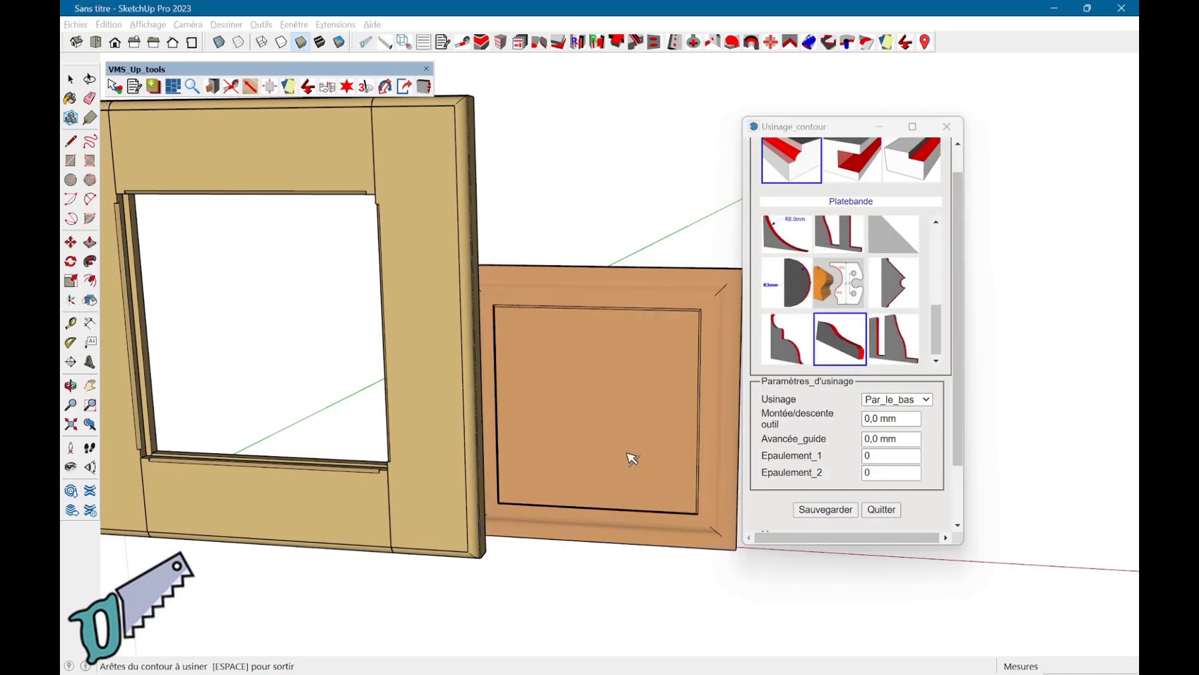
- Close the machining settings and bring the frame and panel into view
left_click(881, 509)
mouse_move(868, 519)
middle_mouse_down()
mouse_move(676, 529)
mouse_move(193, 522)
middle_mouse_up()
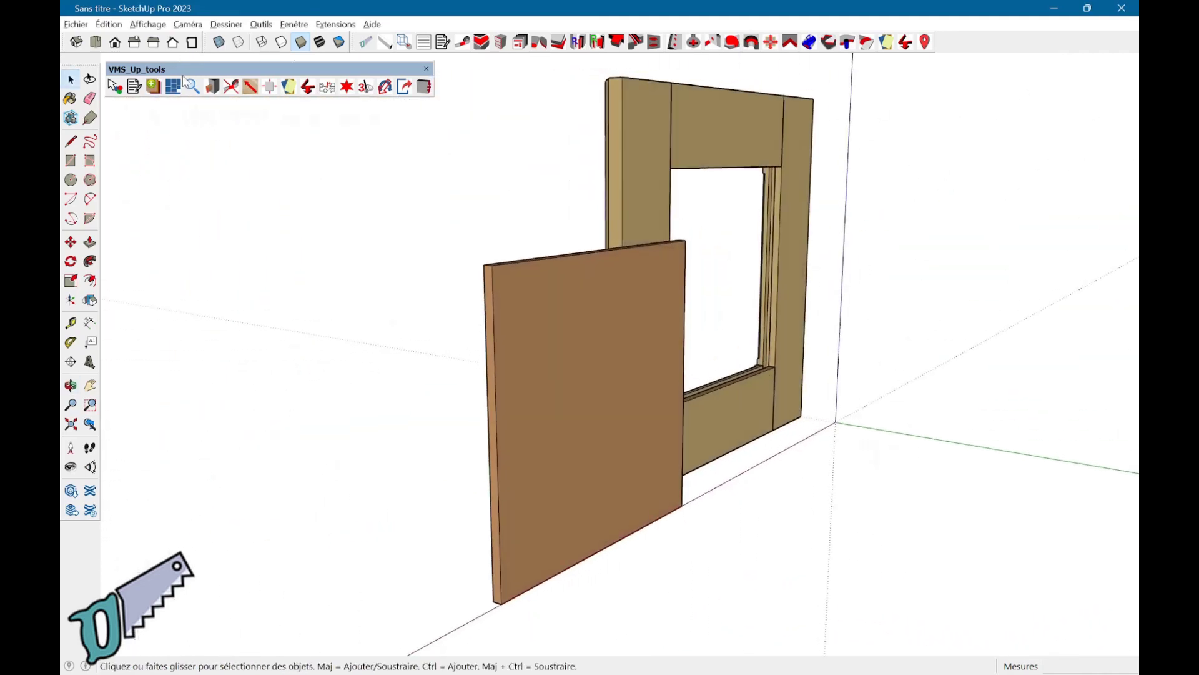
scroll(540, 310, "up", 1)
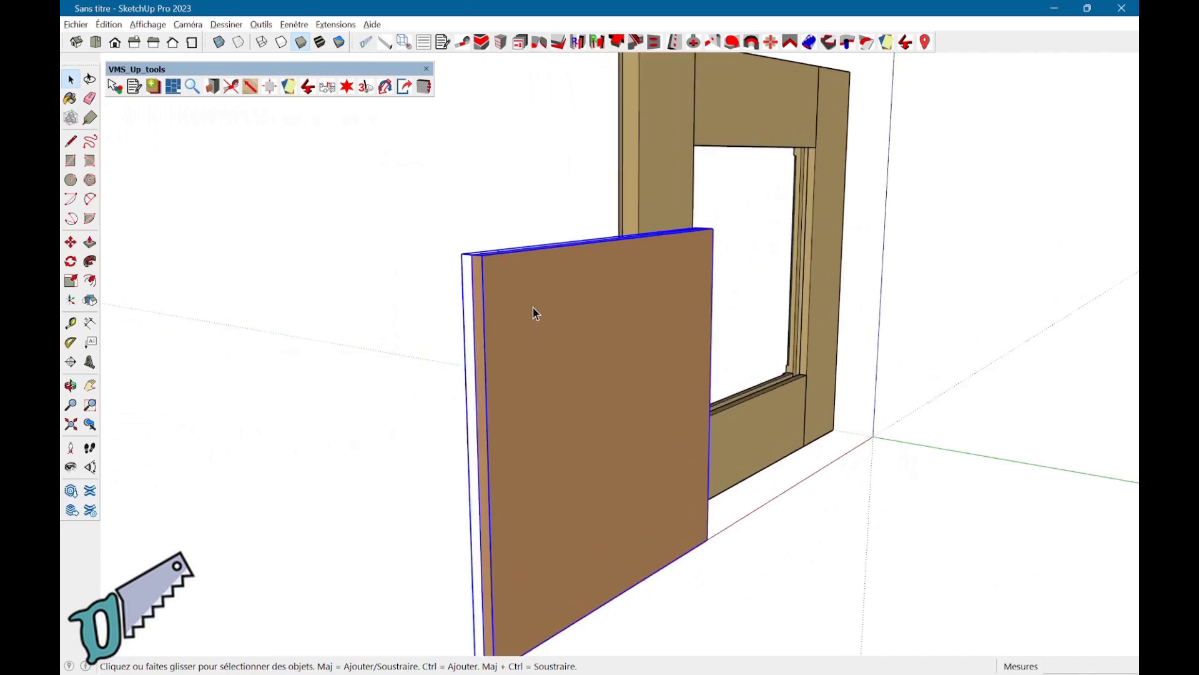
- With X-ray on, move the raised panel into the oak frame's groove
key("m")
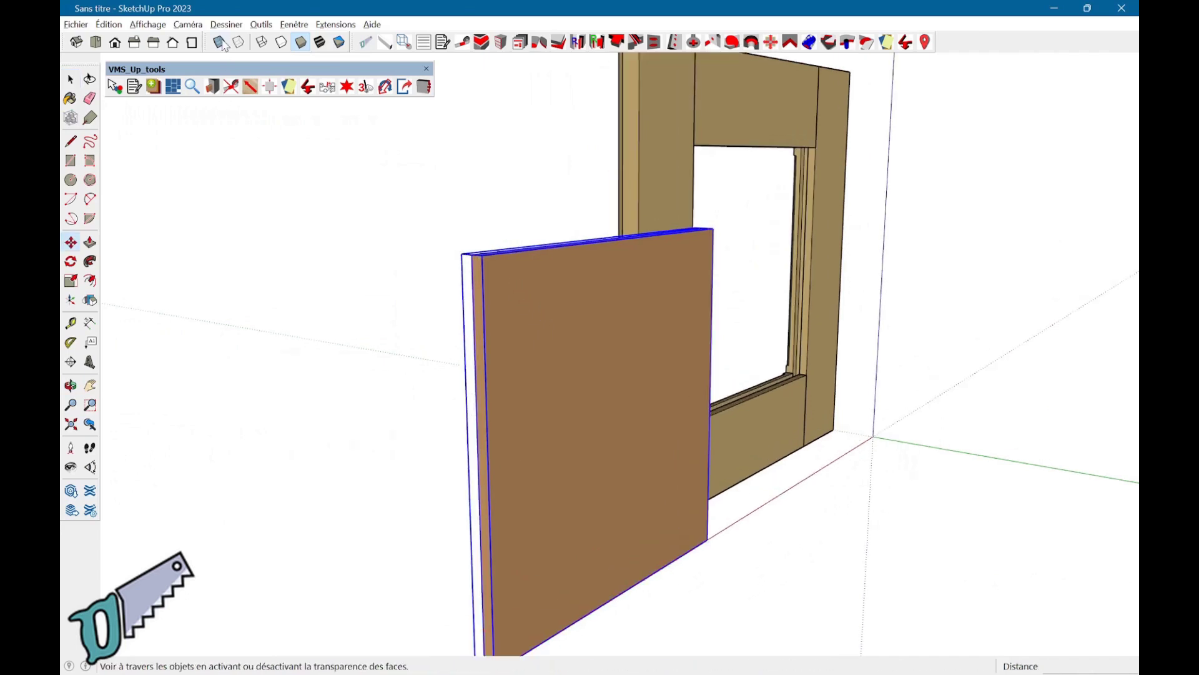
key("alt+x")
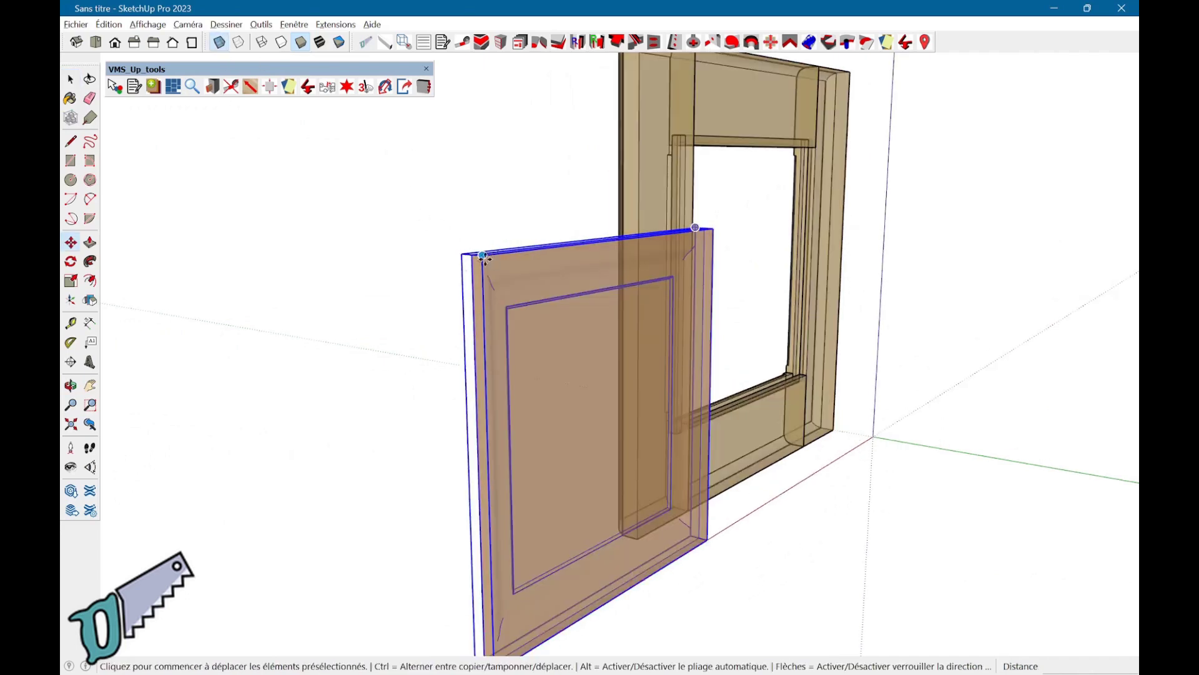
left_click(484, 256)
middle_click_drag(525, 241, 719, 161)
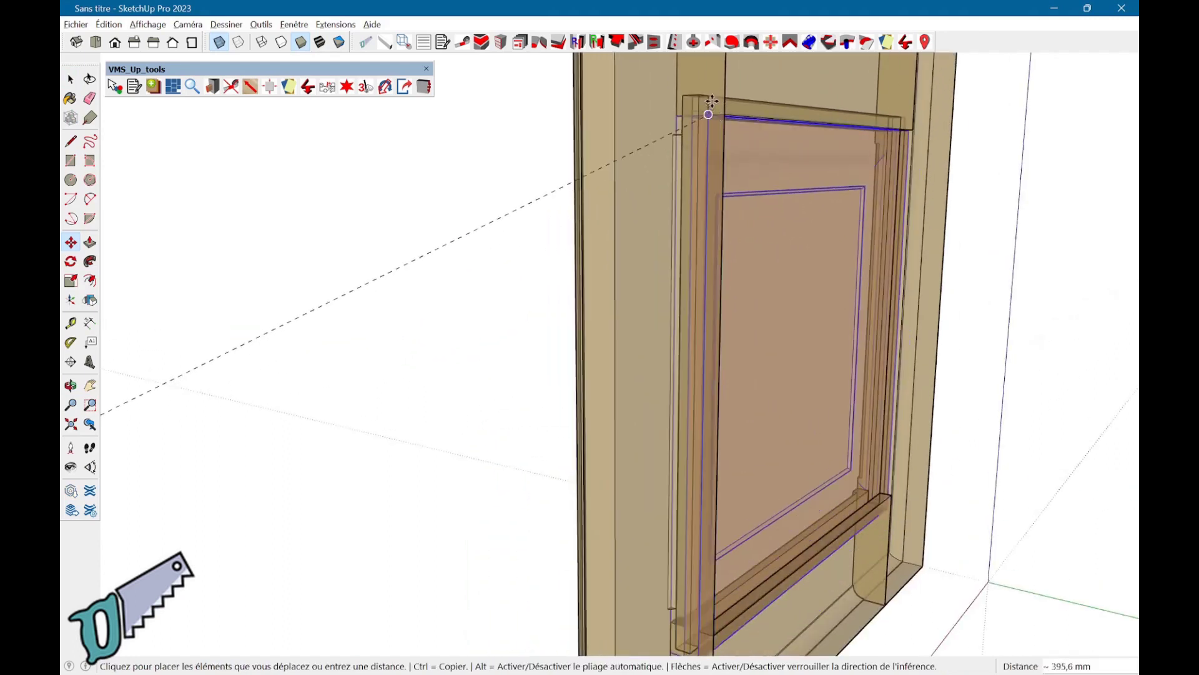
left_click(697, 98)
- Turn X-ray off, view the assembled door from the front, and deselect
mouse_move(420, 191)
middle_mouse_down()
mouse_move(846, 268)
mouse_move(887, 319)
mouse_move(931, 289)
mouse_move(906, 274)
middle_mouse_up()
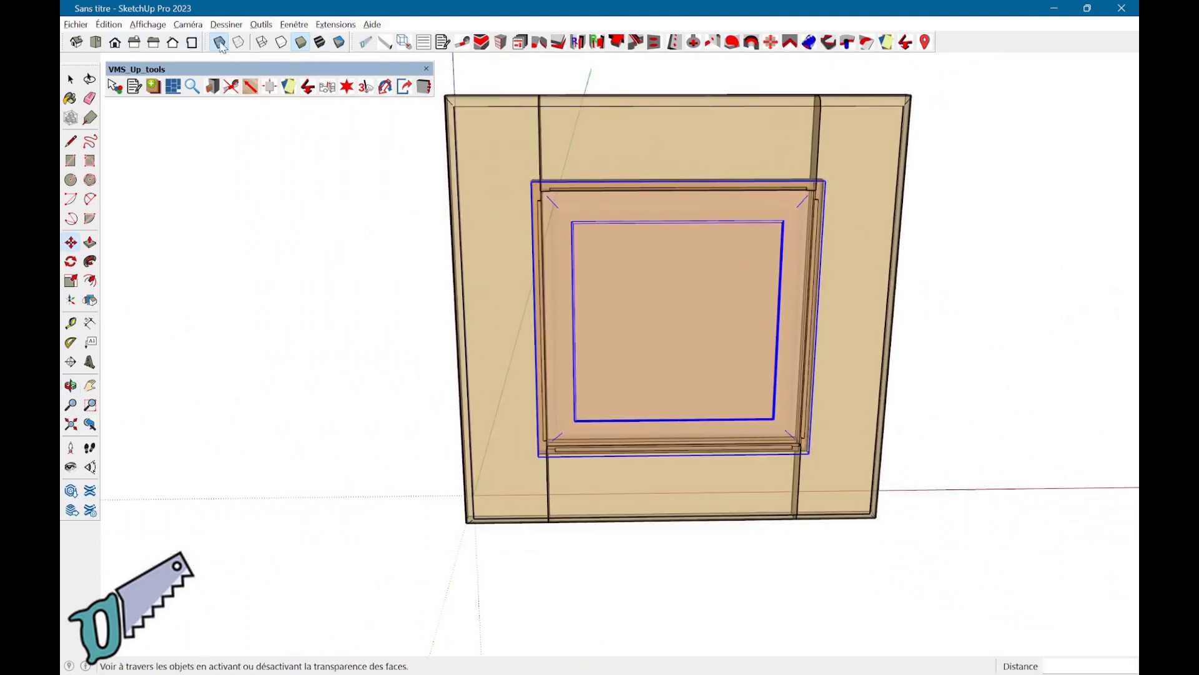
left_click(218, 42)
mouse_move(524, 262)
middle_mouse_down()
mouse_move(535, 203)
mouse_move(458, 255)
middle_mouse_up()
key("space")
left_click(291, 348)
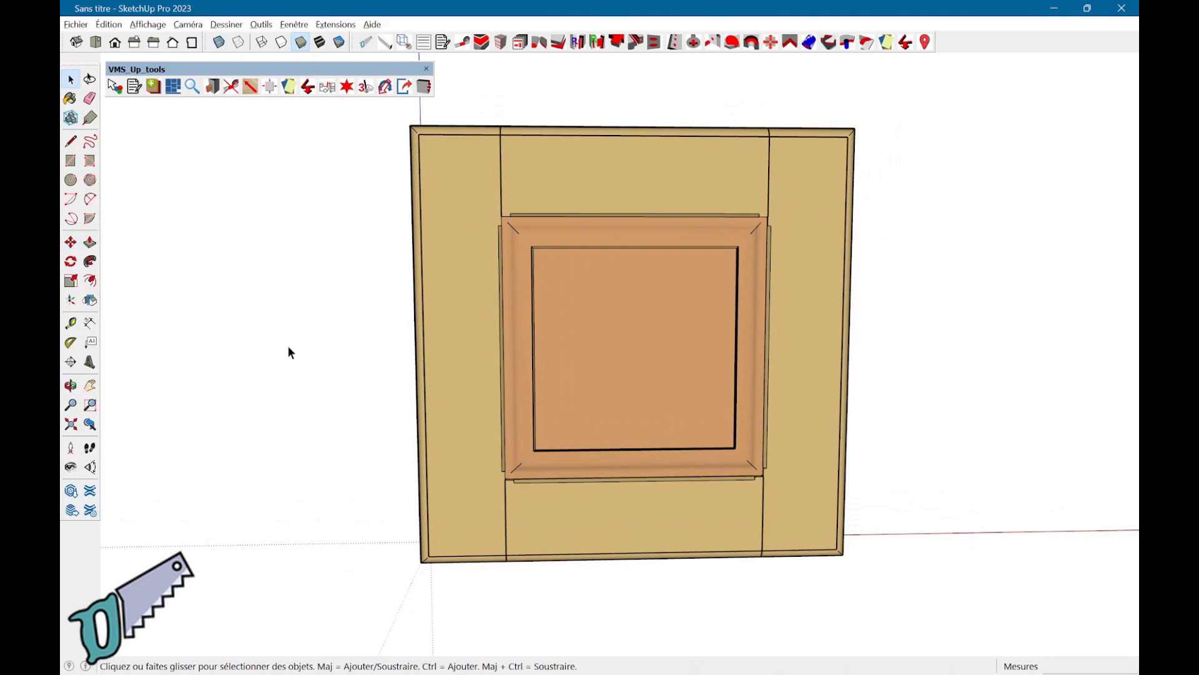
mouse_move(625, 462)
middle_mouse_down()
mouse_move(618, 394)
mouse_move(640, 393)
middle_mouse_up()
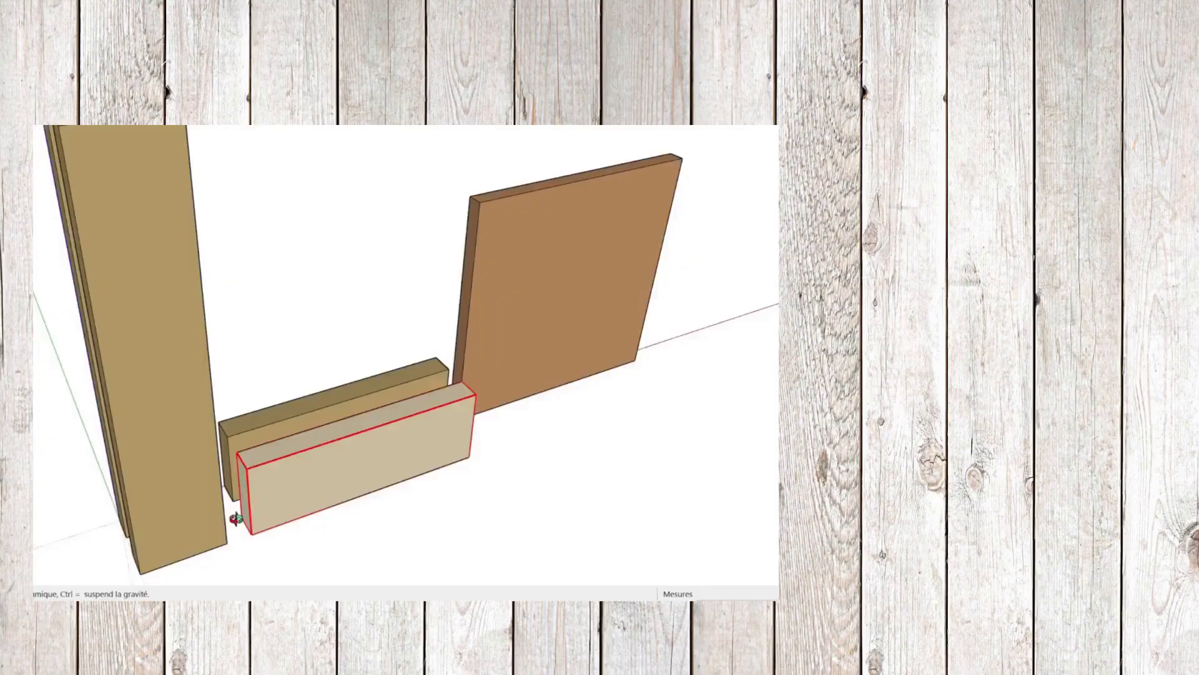
- Snap the three loose boards to the tall stile: one at its foot, one on top, one opposite
left_click(224, 527)
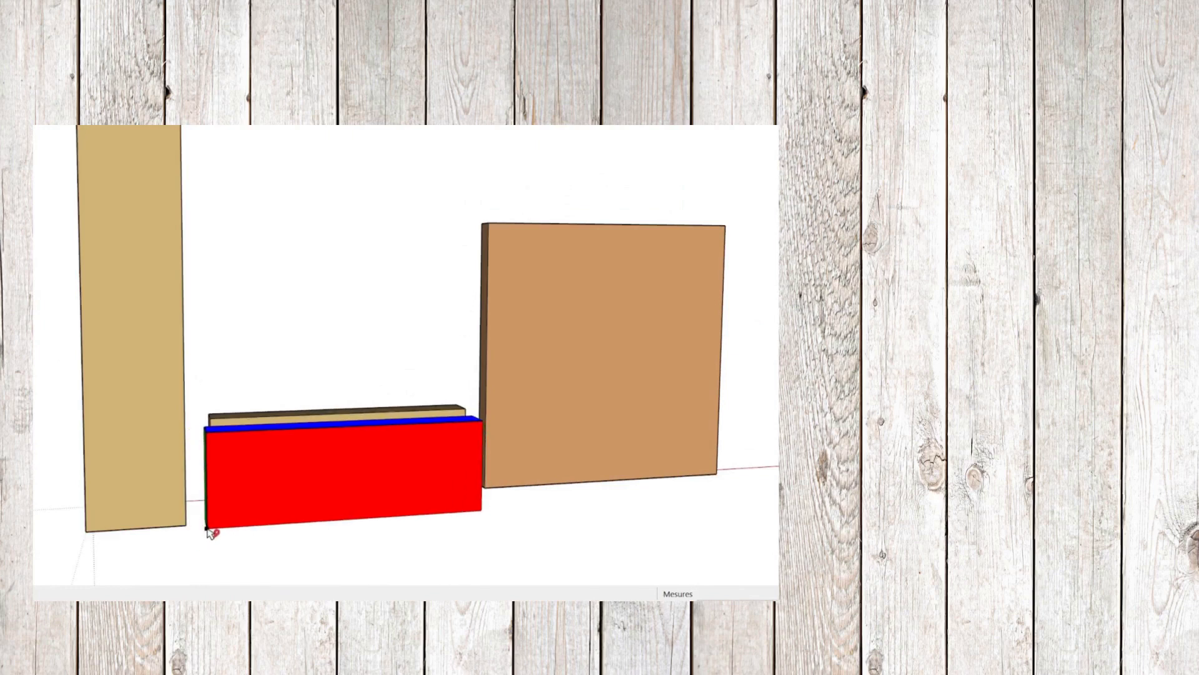
left_click(187, 525)
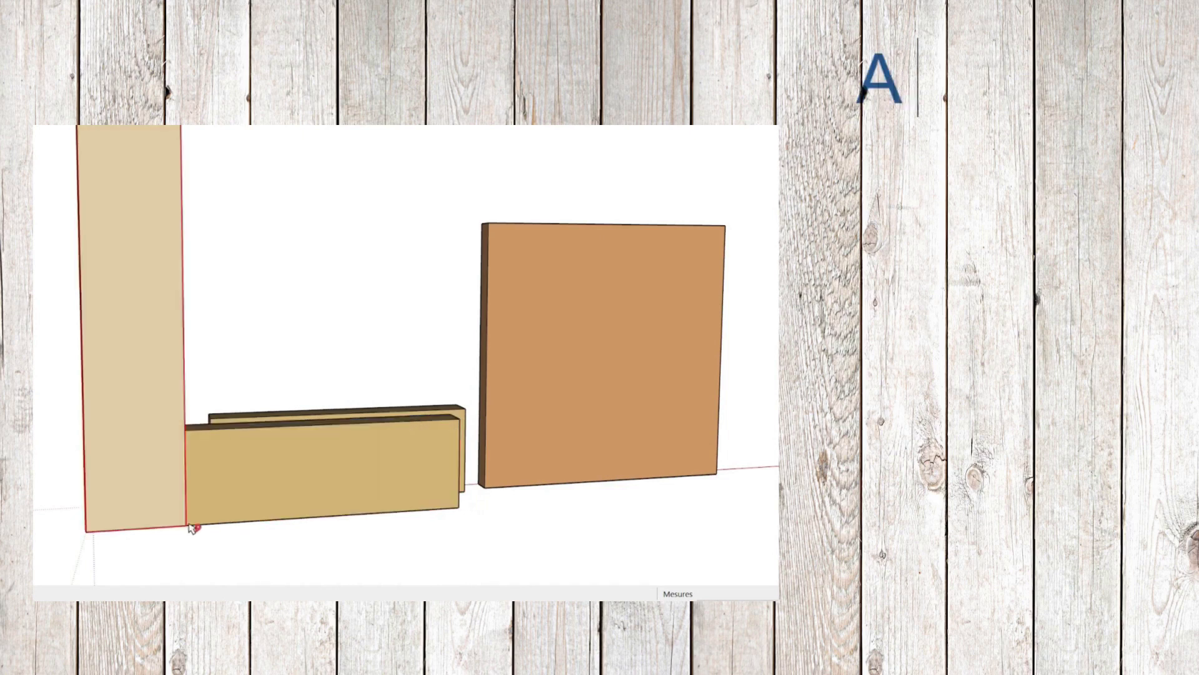
middle_click_drag(216, 398, 228, 429)
left_click(237, 413)
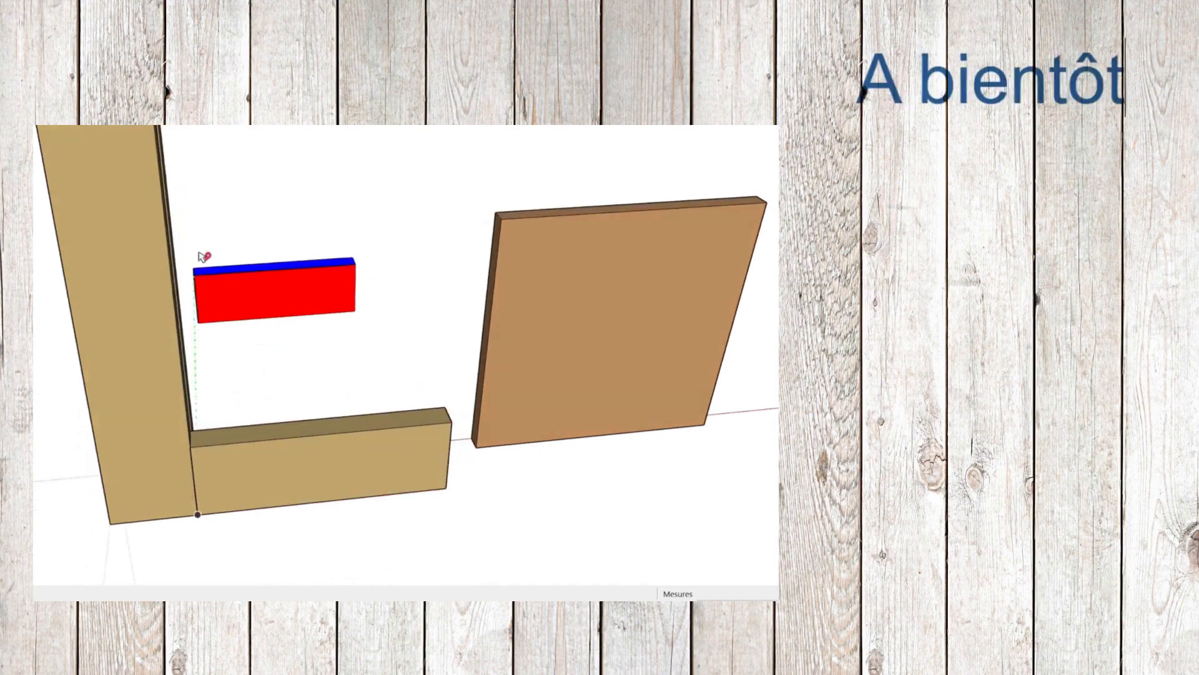
middle_click_drag(200, 231, 193, 337)
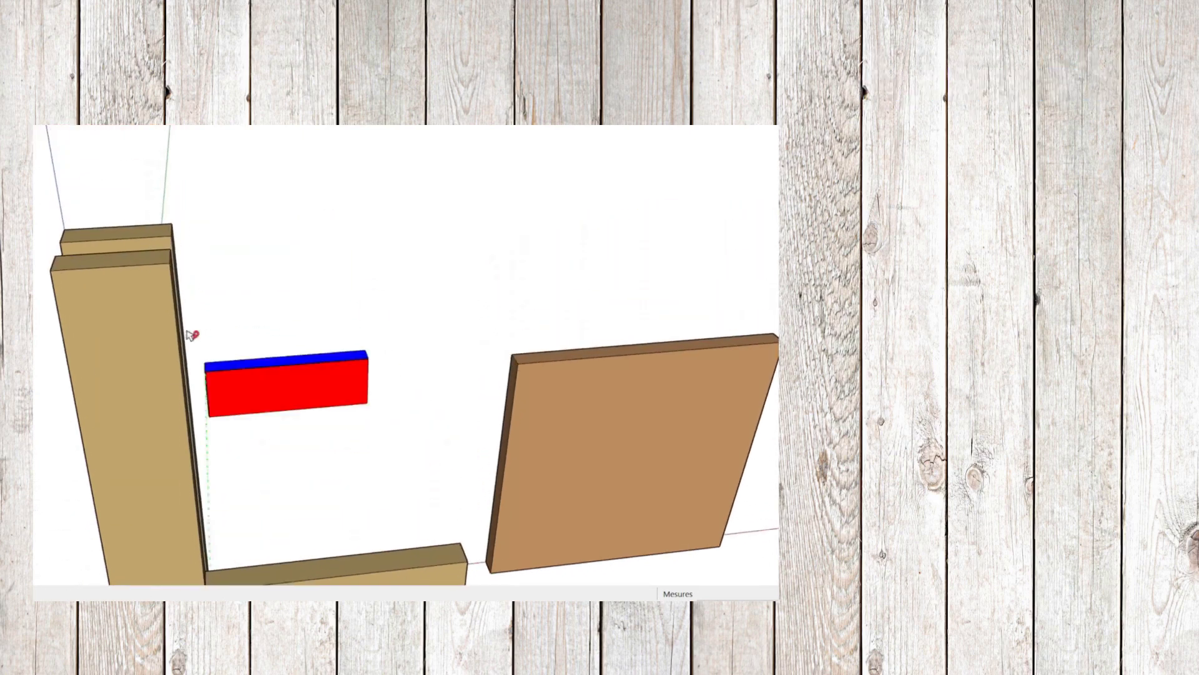
left_click(168, 271)
left_click(60, 242)
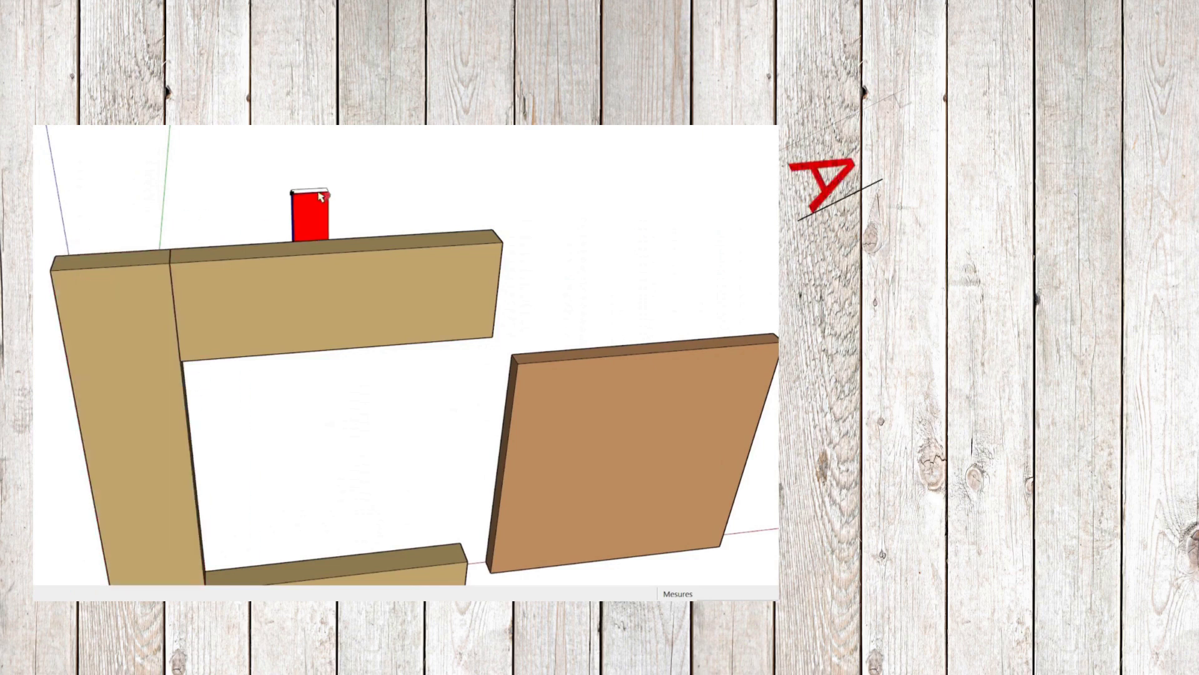
left_click(504, 245)
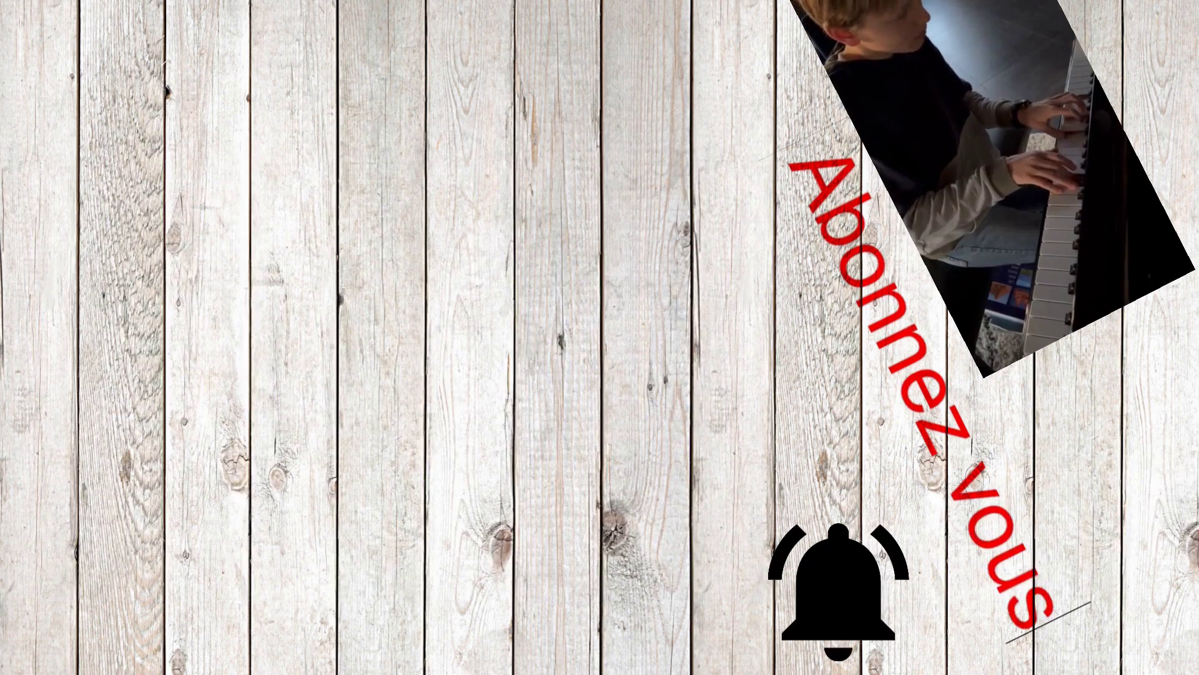